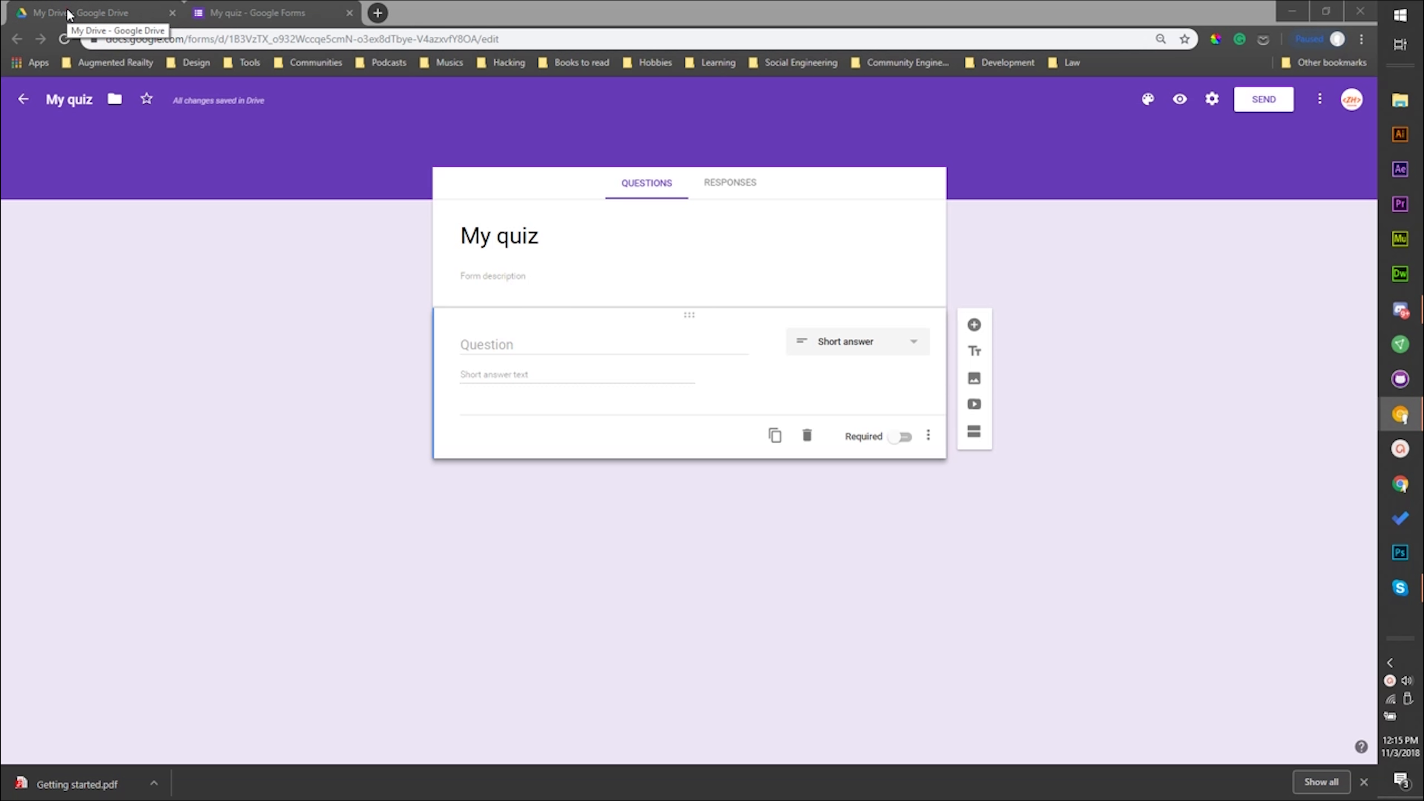
# - Look up the Google Forms entry among the new-file types in Google Drive, and return to the open quiz form
pyautogui.click(68, 14)
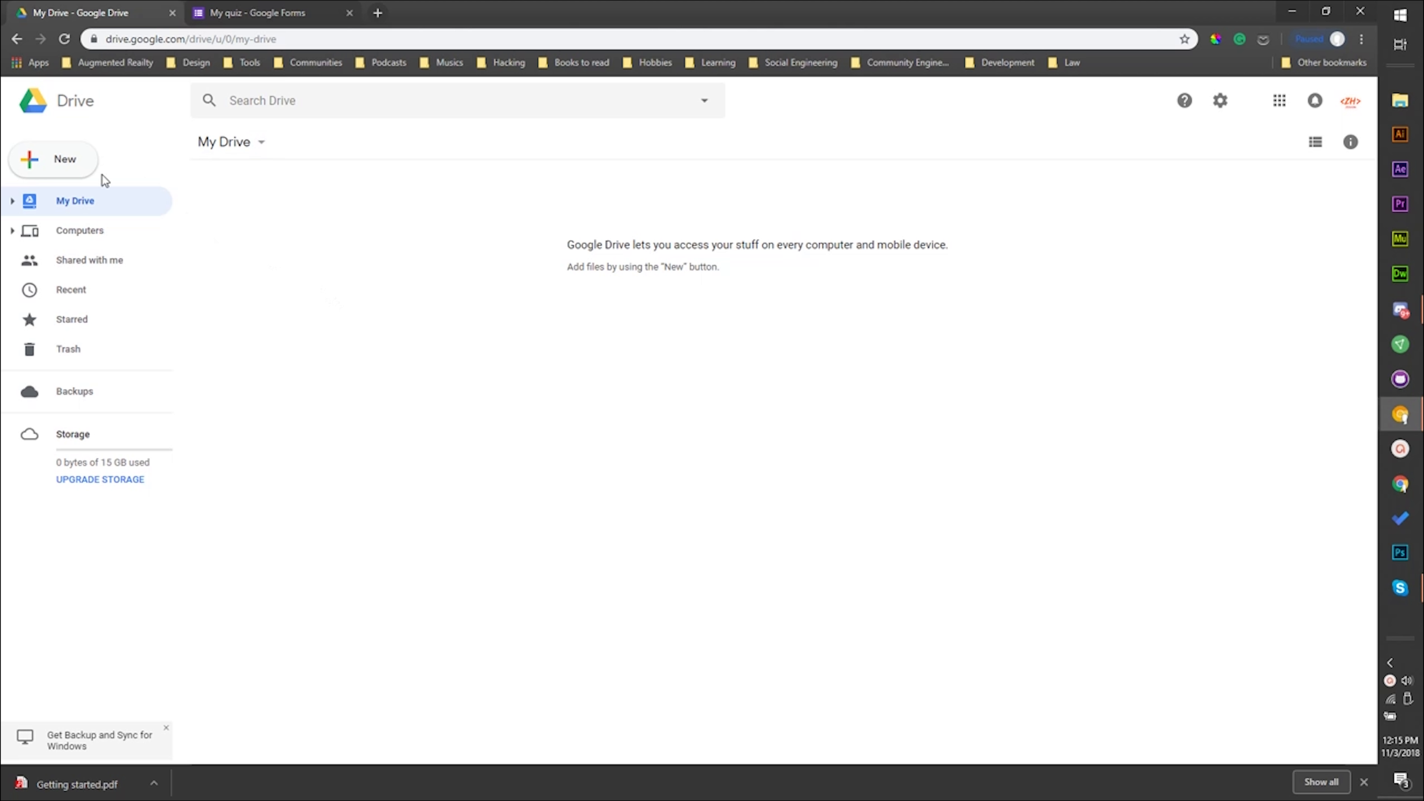
pyautogui.click(48, 162)
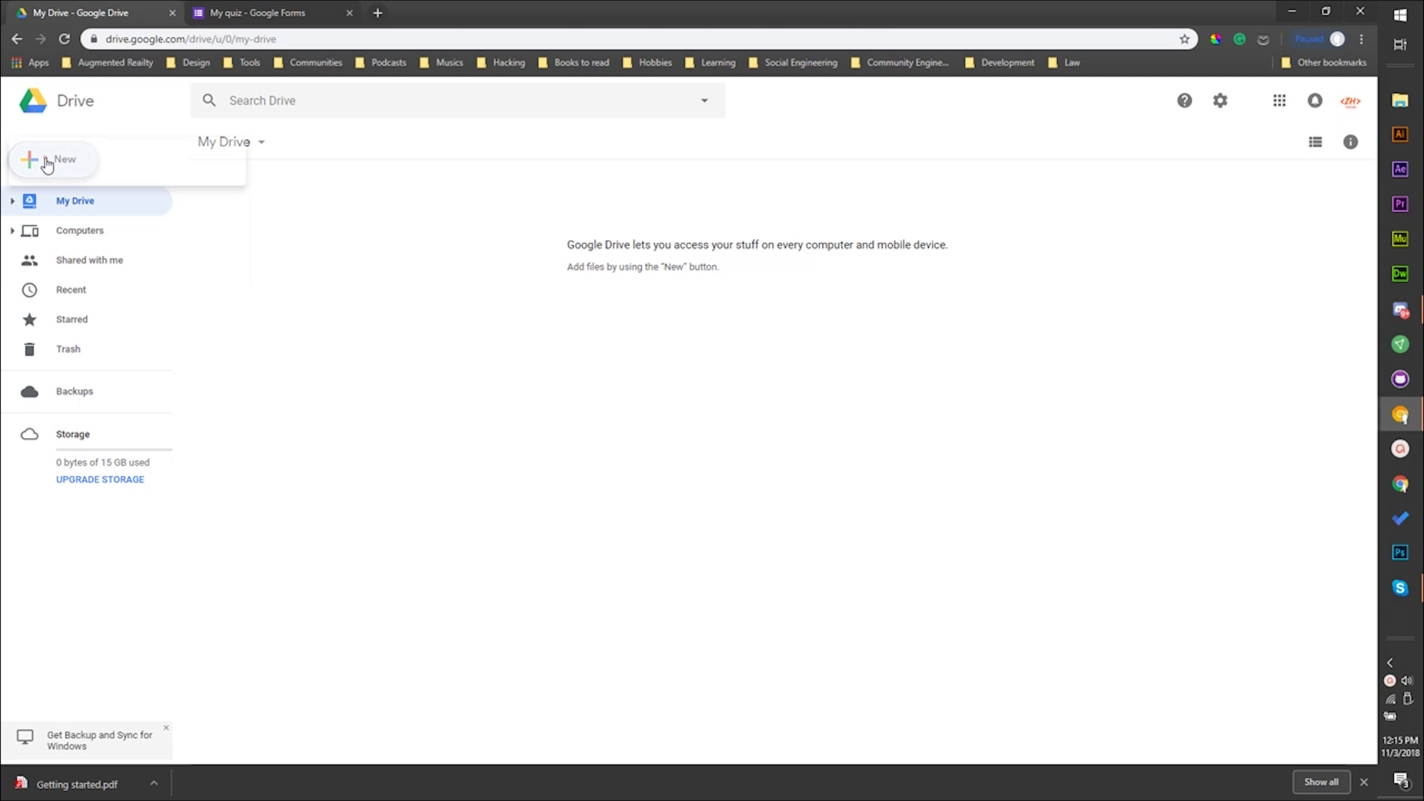
pyautogui.click(86, 331)
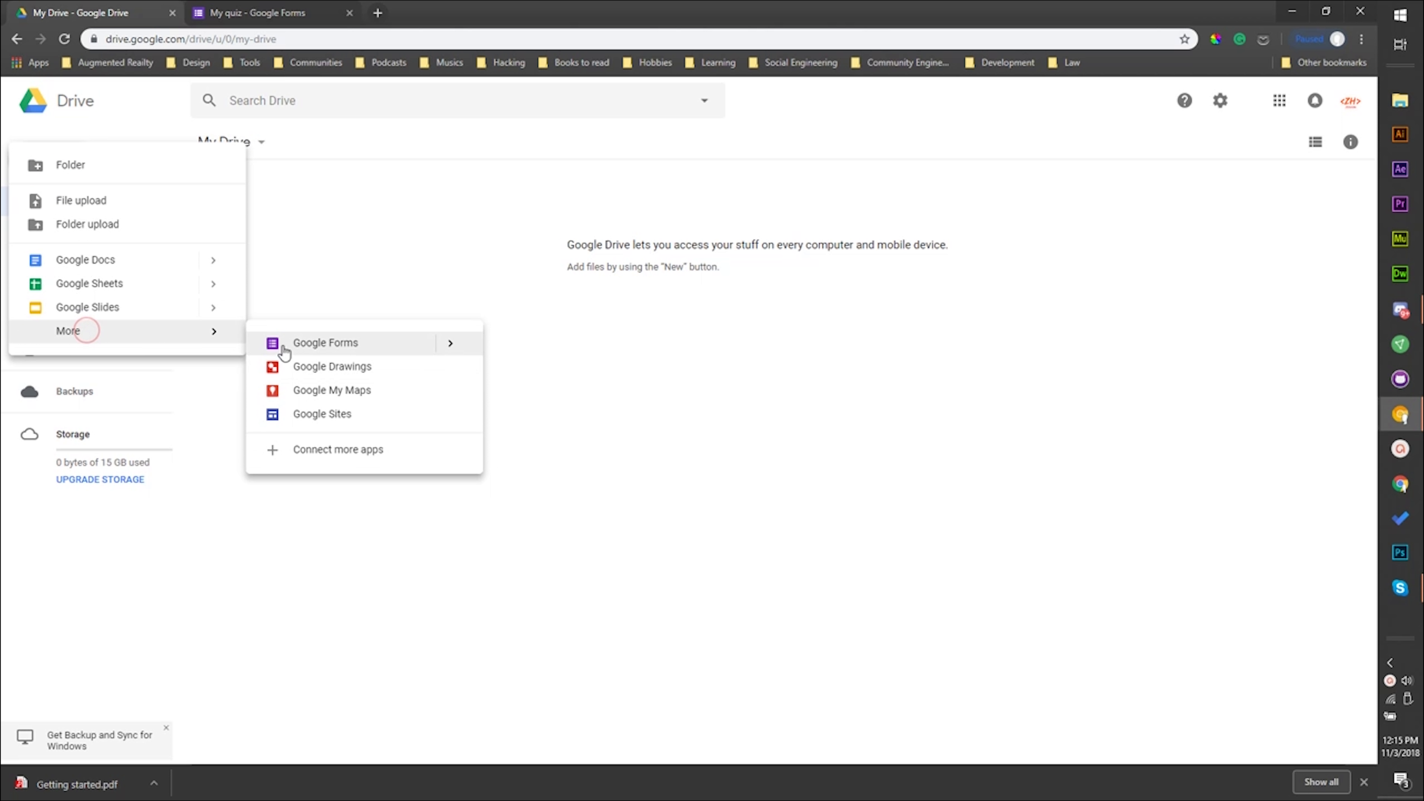
pyautogui.click(209, 10)
pyautogui.click(194, 270)
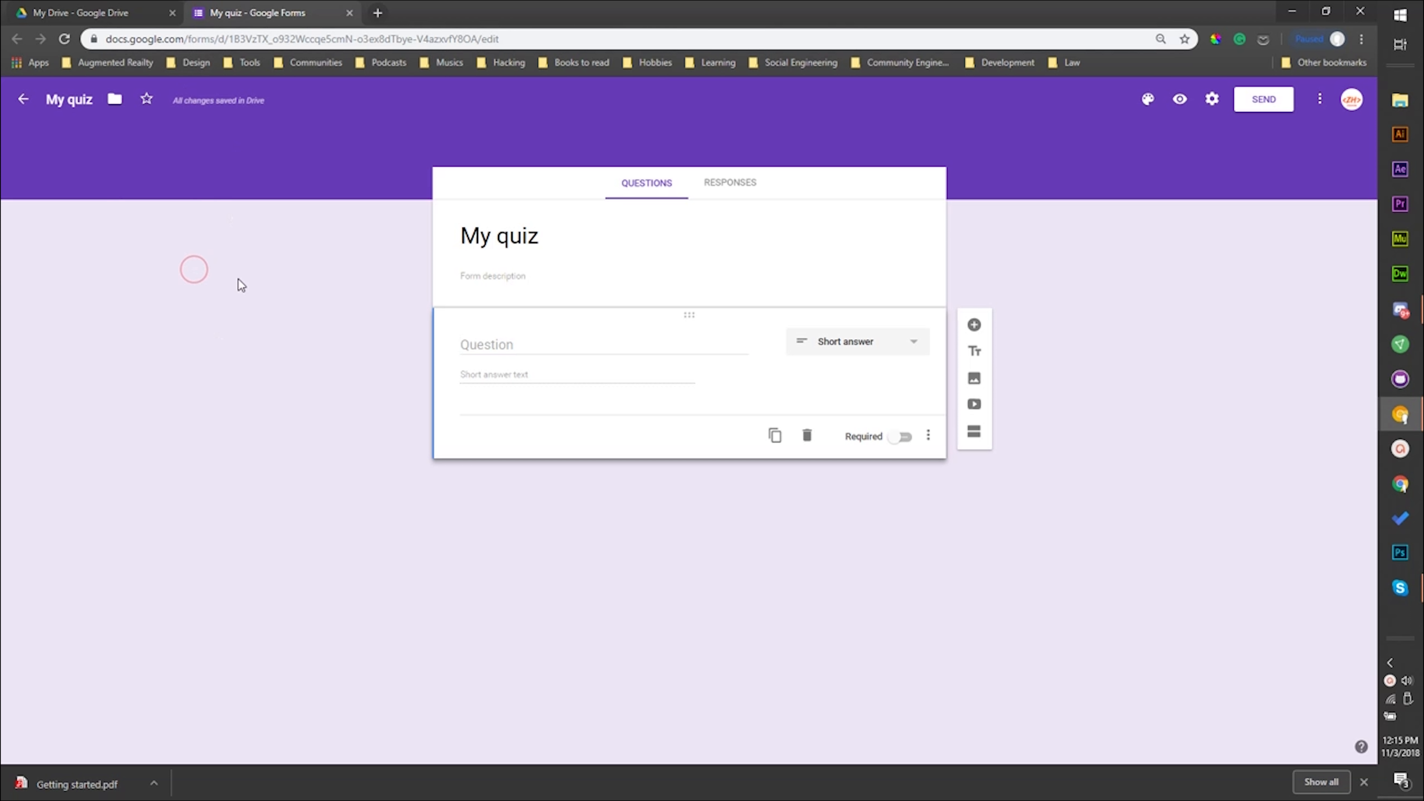
# - Rename the form to "My Quiz"
pyautogui.click(85, 99)
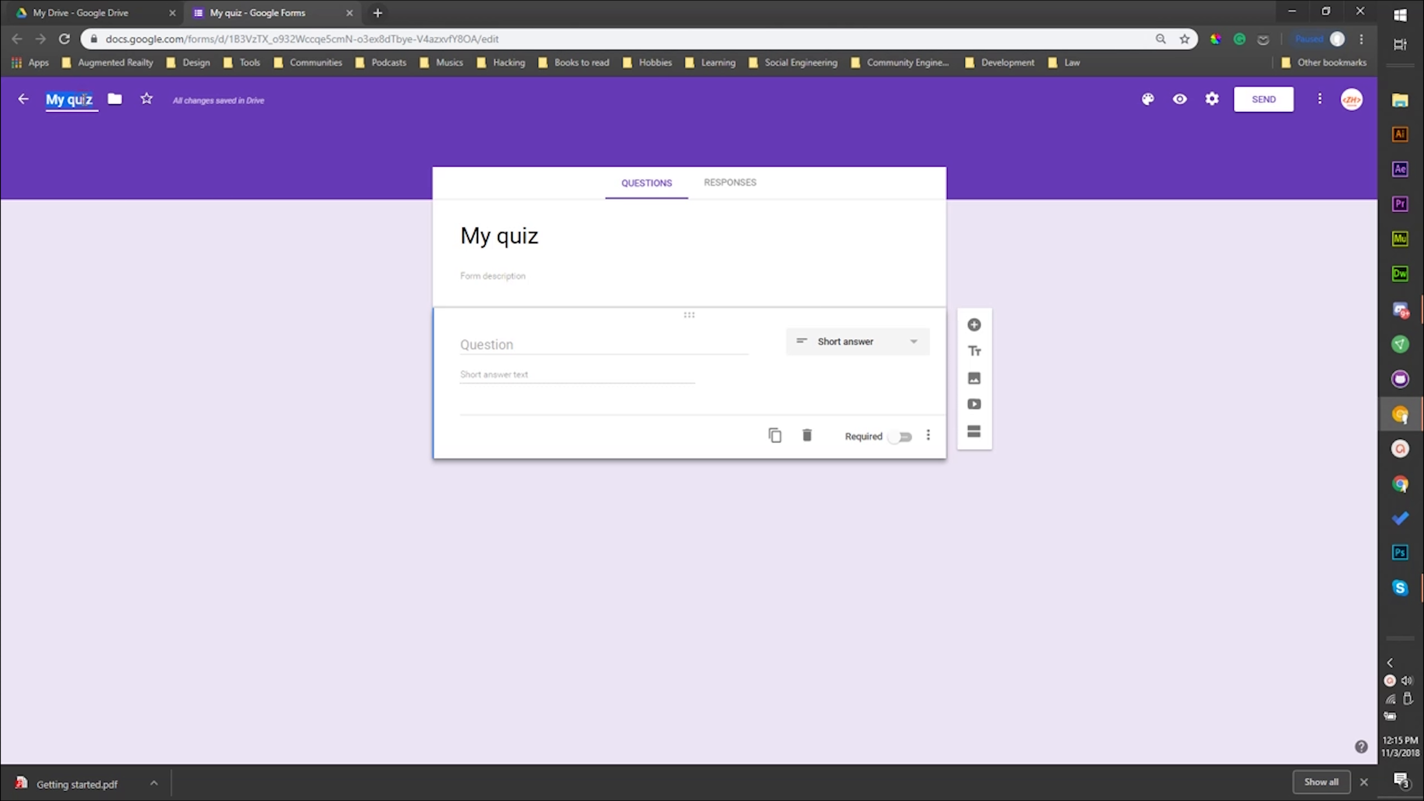
pyautogui.press('BackSpace')
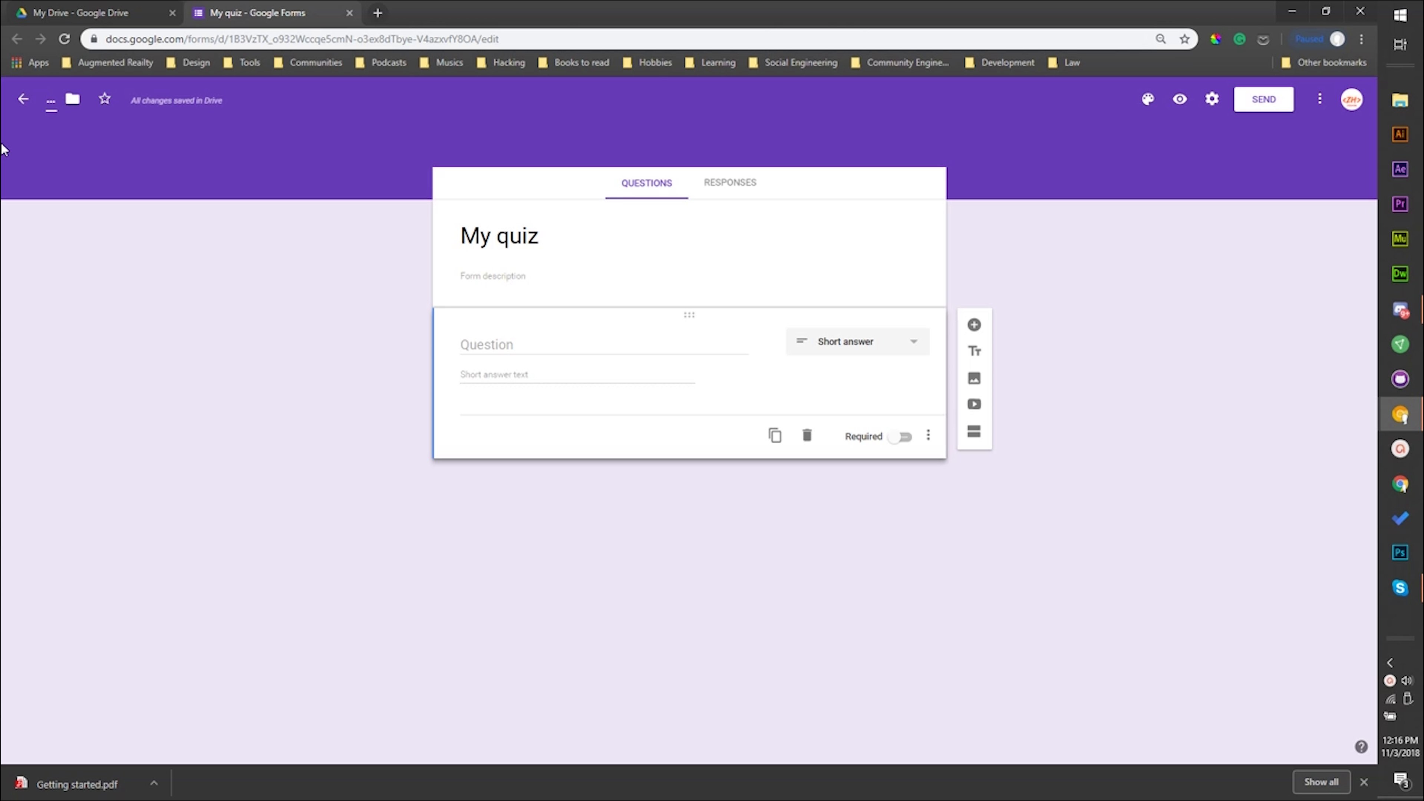
pyautogui.write('My Qi')
pyautogui.press('BackSpace')
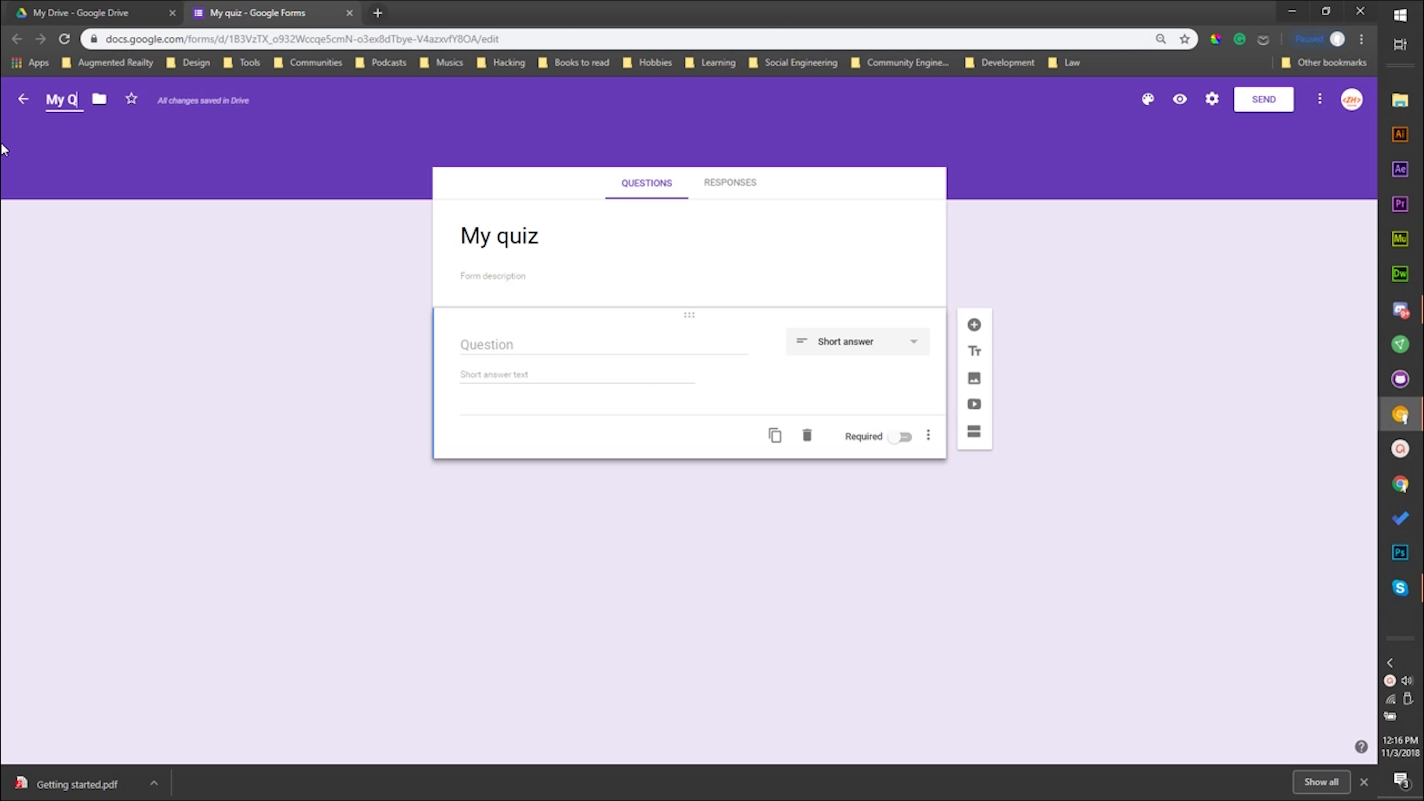
pyautogui.write('uiz')
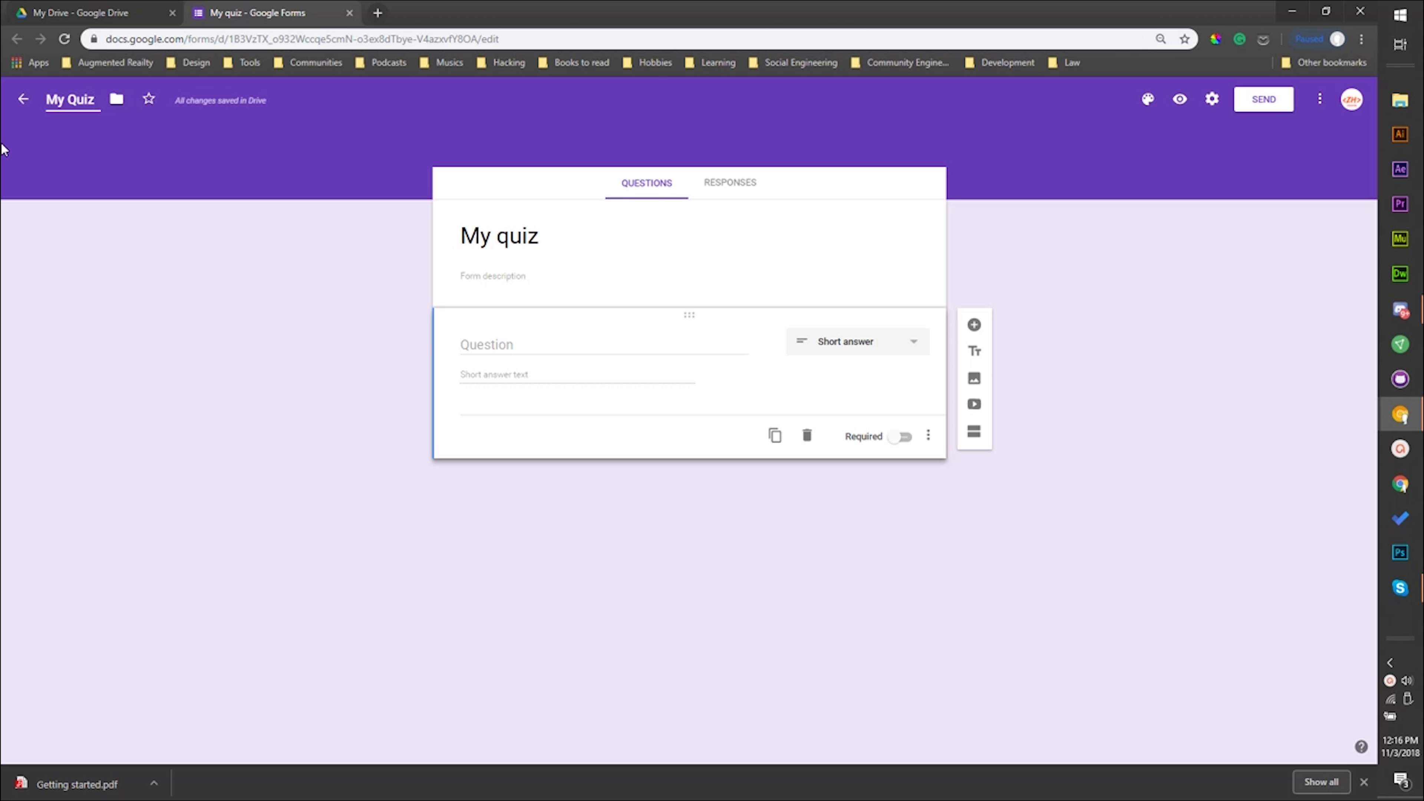
pyautogui.click(178, 254)
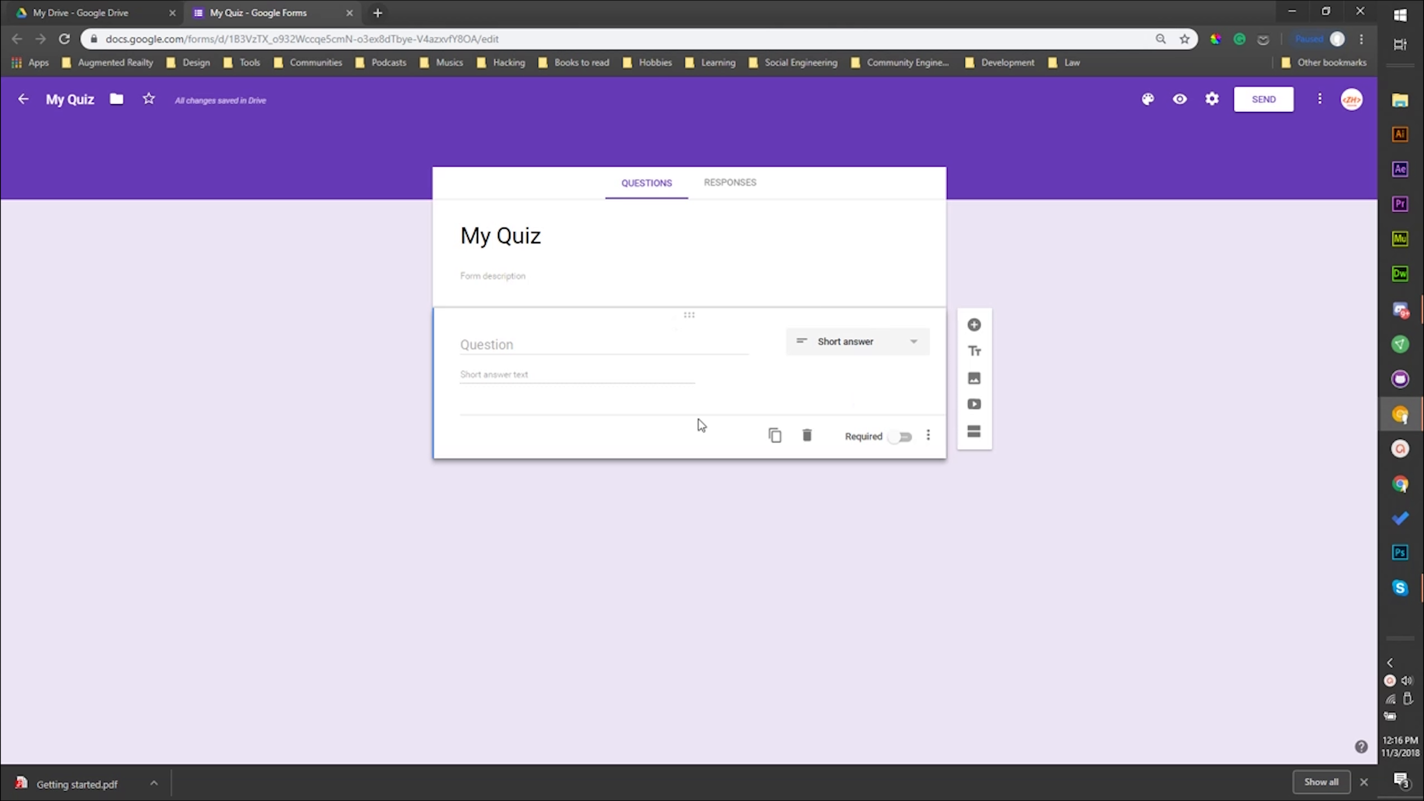
# - Enter "How is your day?" as the first question, with Short answer as its answer type
pyautogui.click(494, 276)
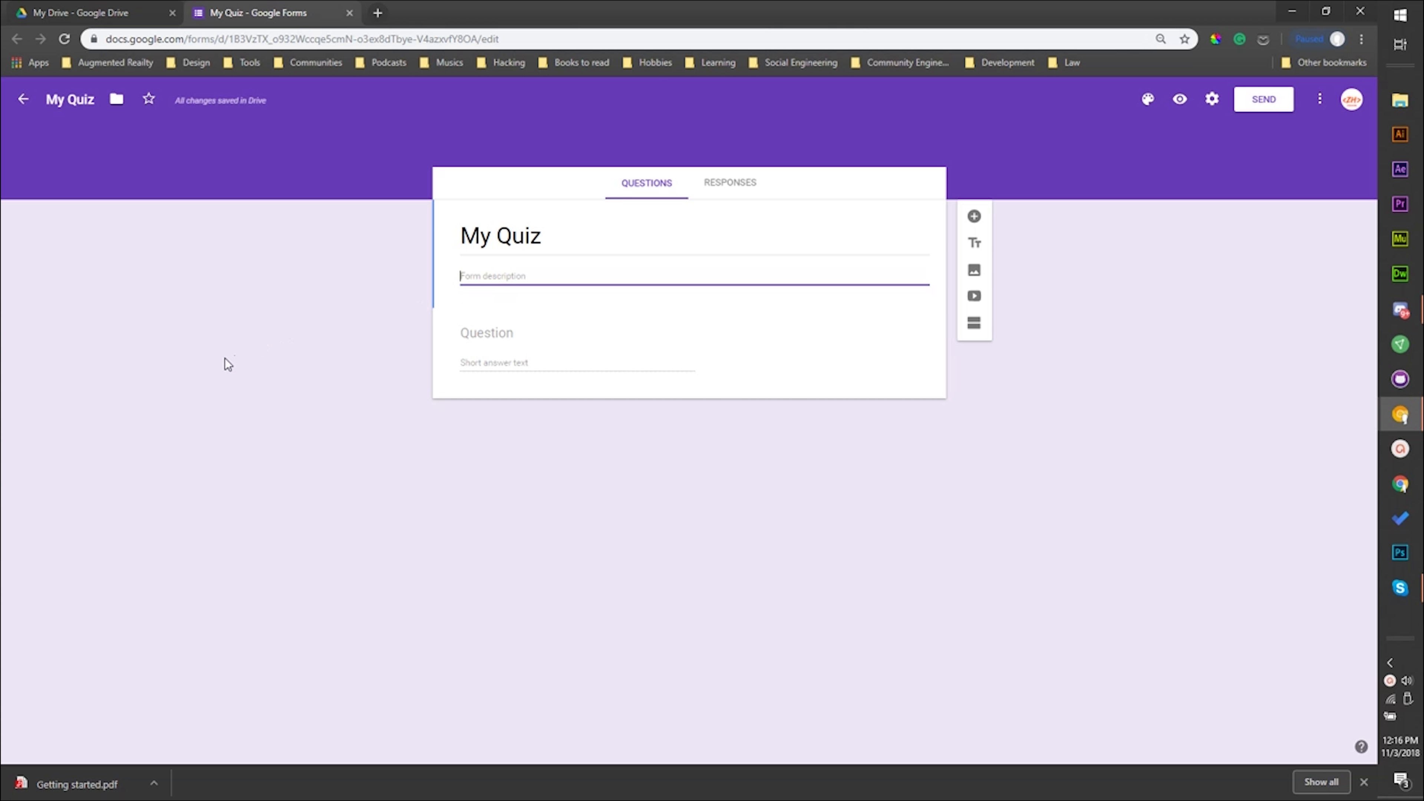
pyautogui.click(240, 352)
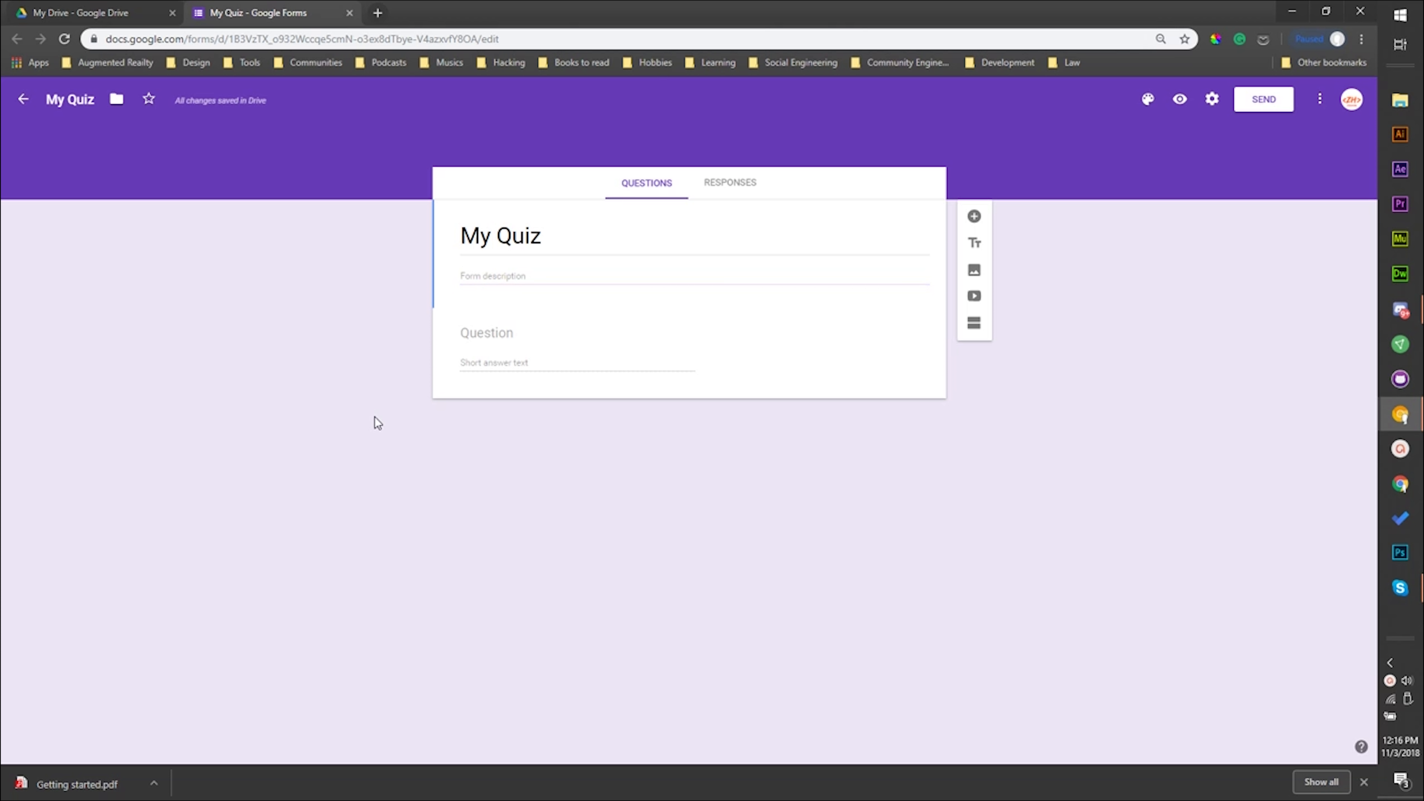
pyautogui.click(476, 334)
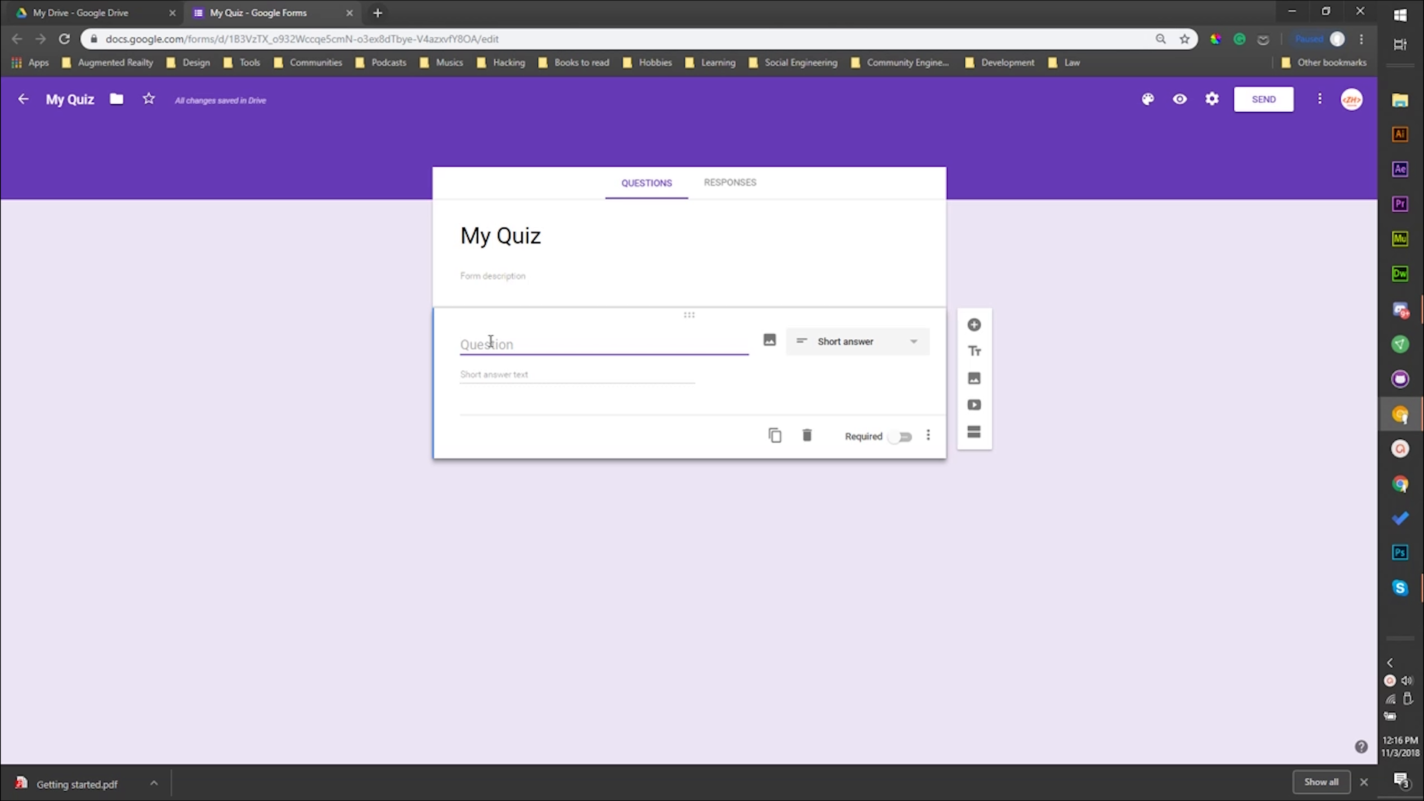
pyautogui.write('How is your day?')
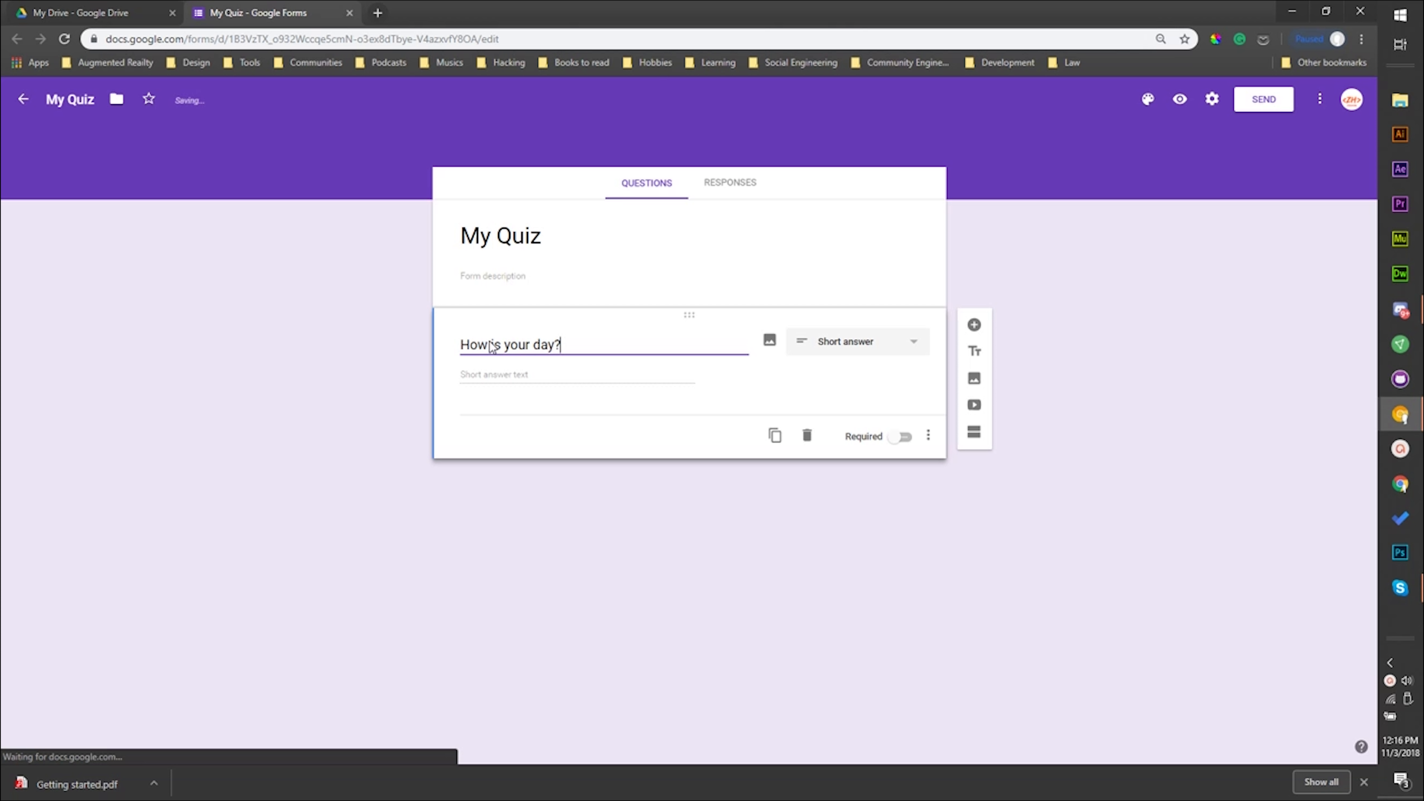
pyautogui.click(368, 402)
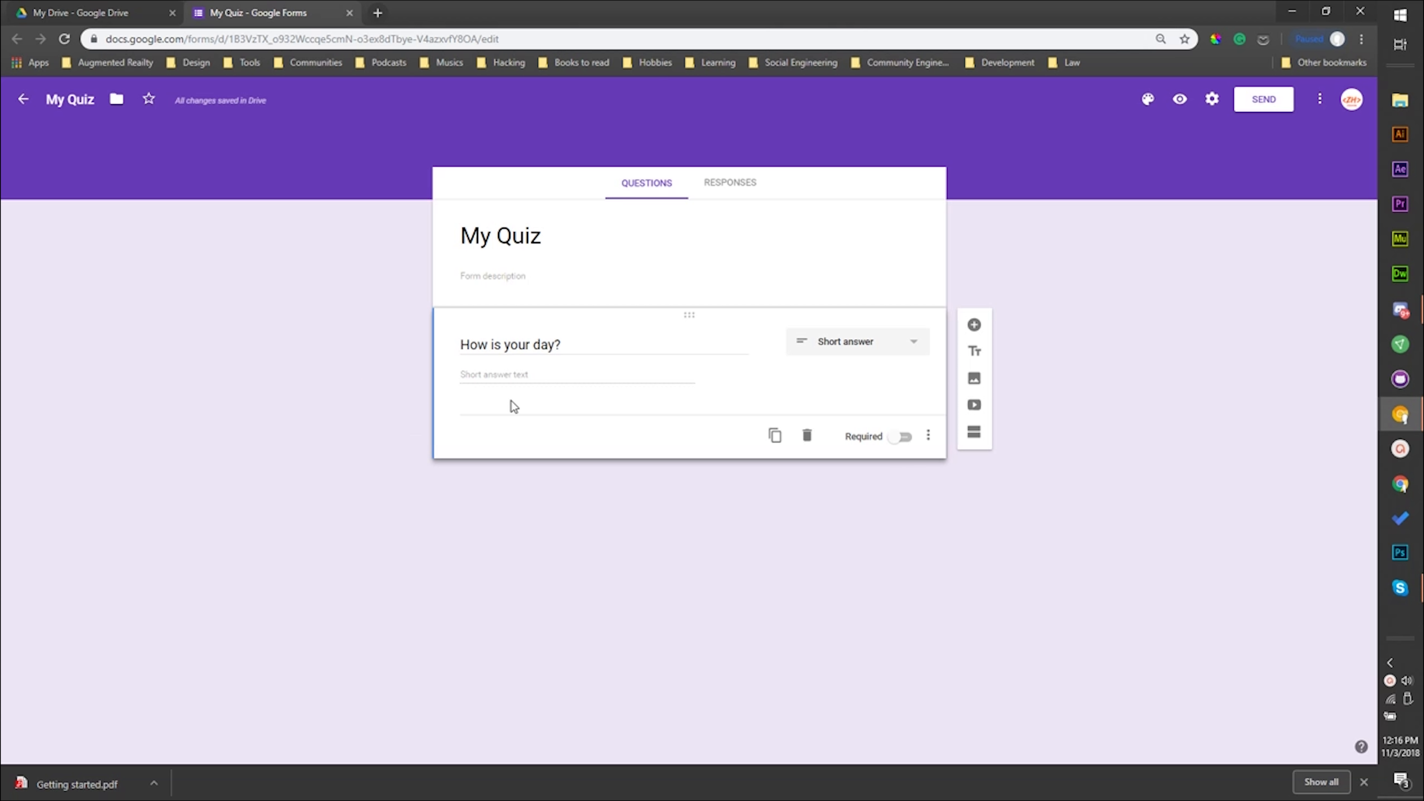
pyautogui.click(828, 348)
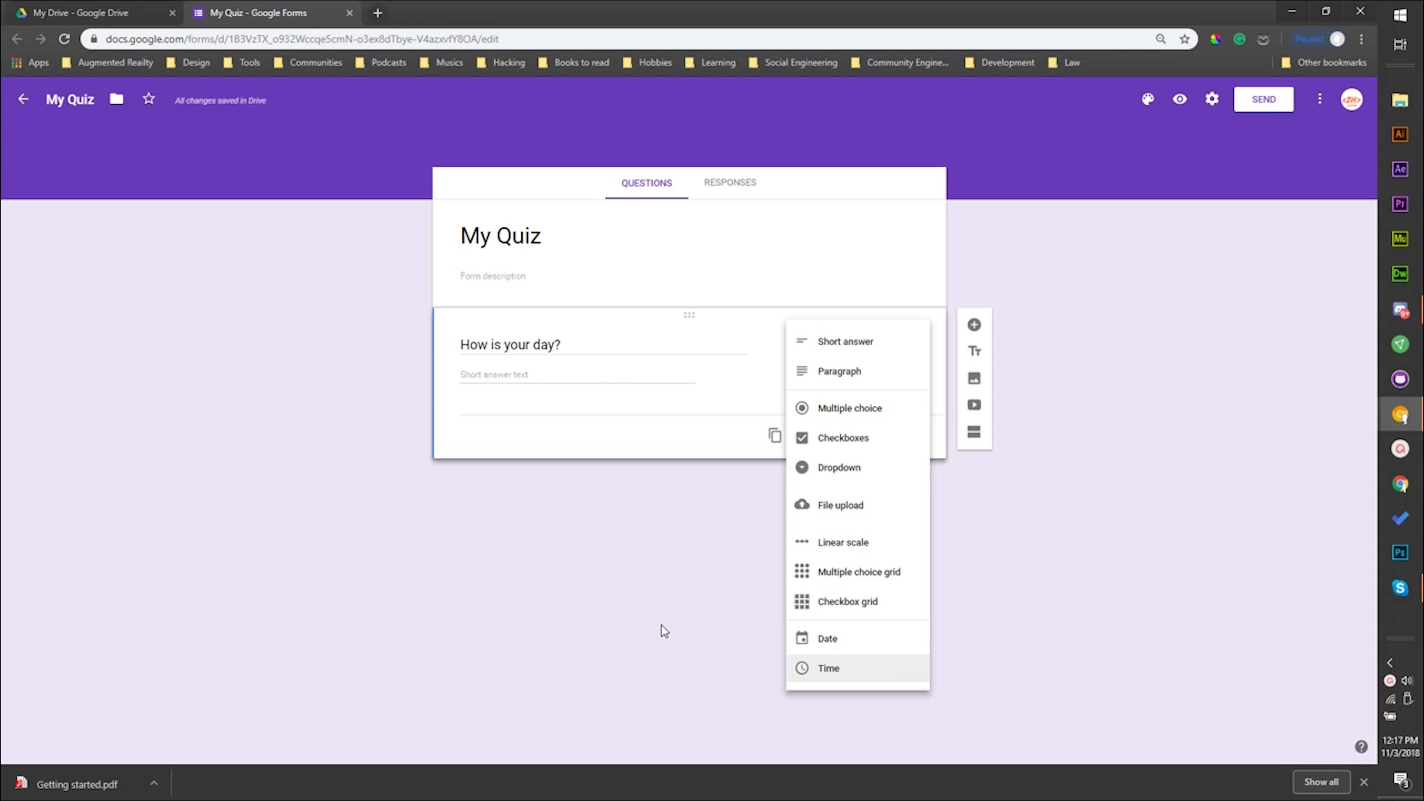
pyautogui.click(804, 340)
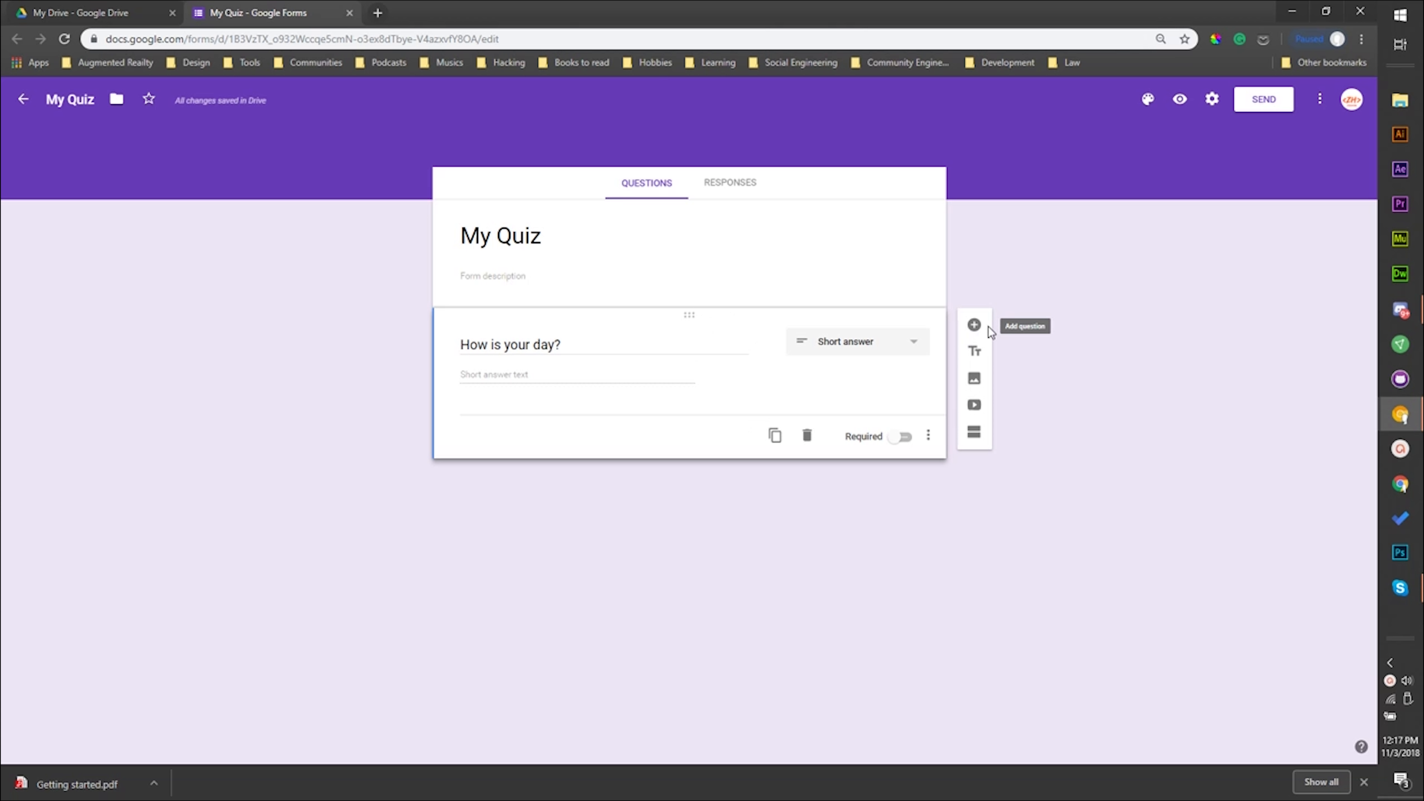
# - Add a second question with the text "How old are you?"
pyautogui.click(975, 327)
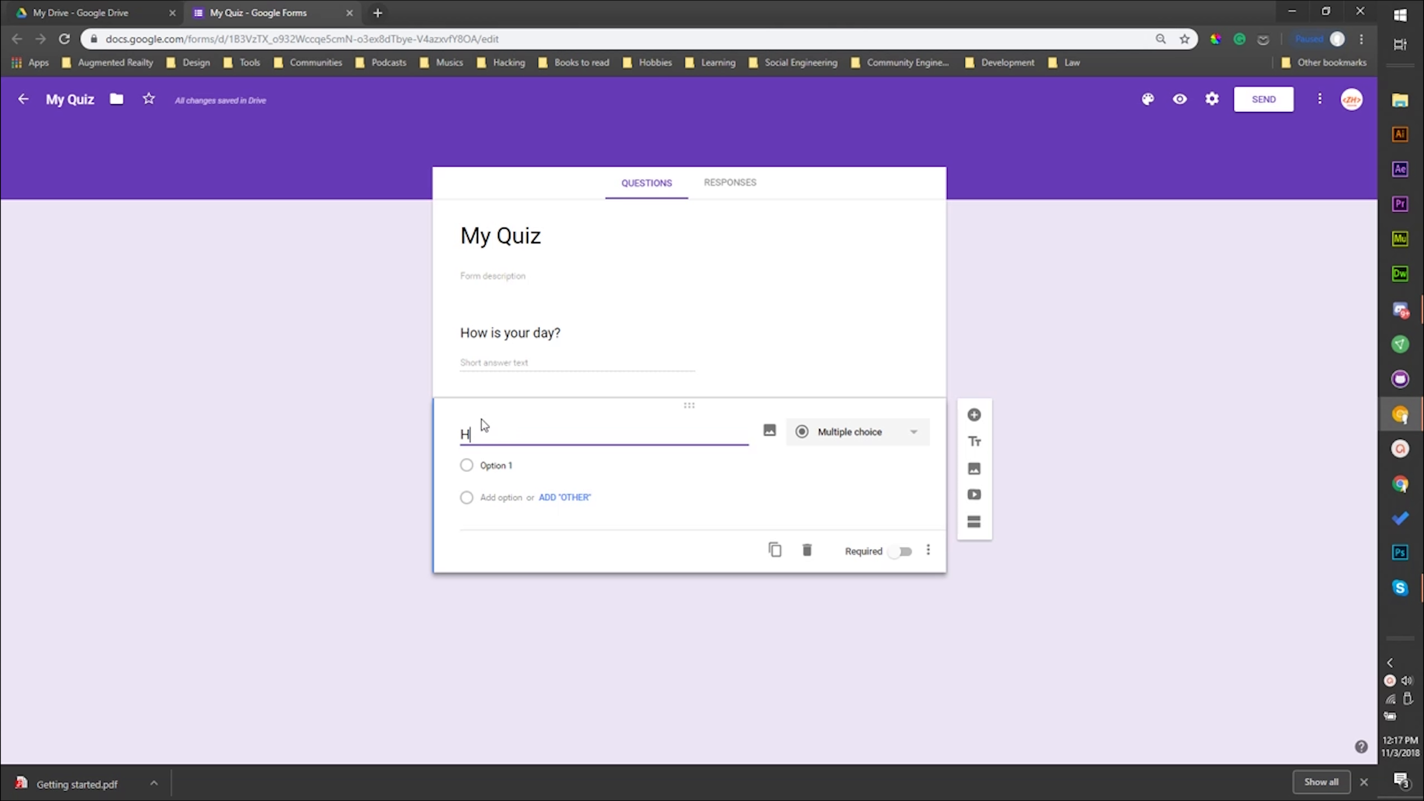
pyautogui.write('re you?')
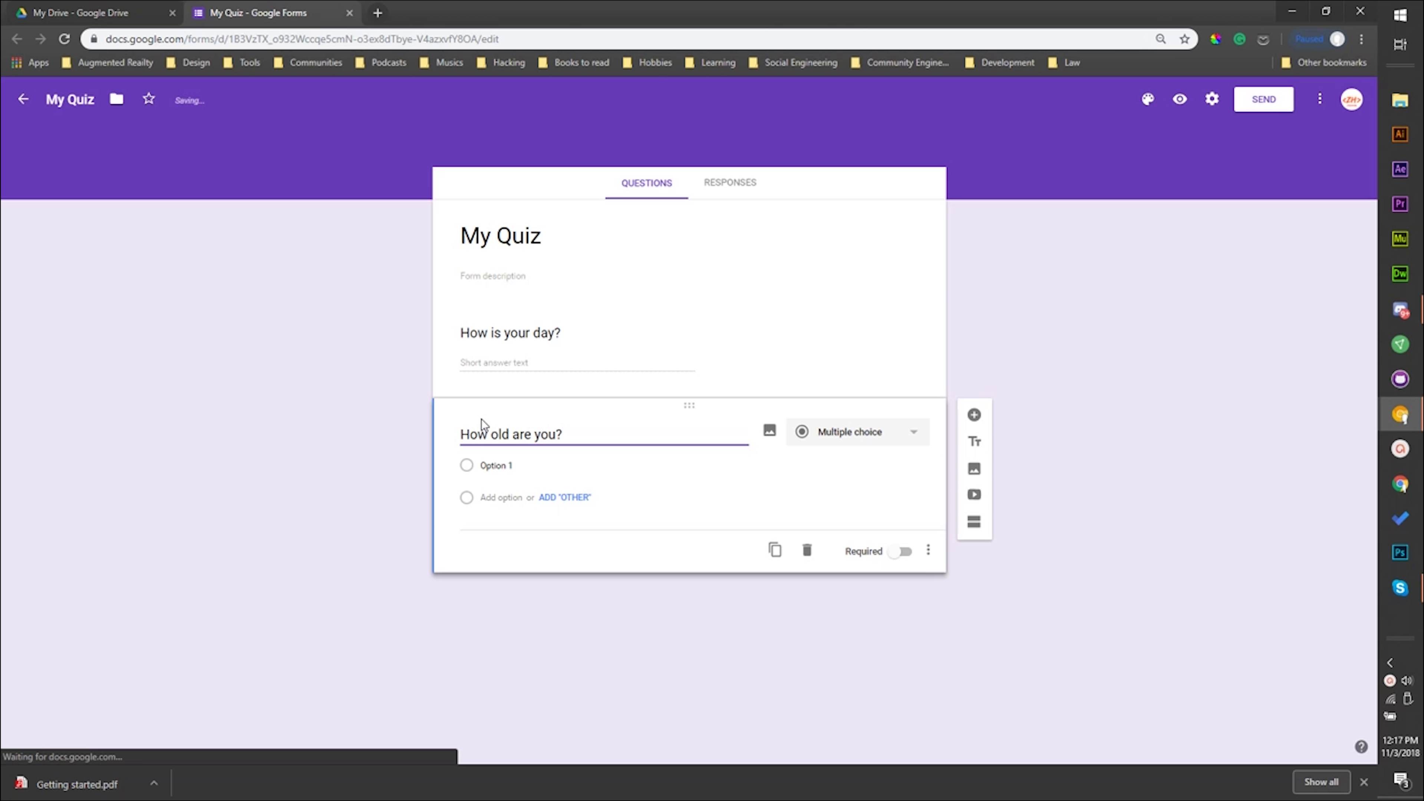
pyautogui.click(361, 496)
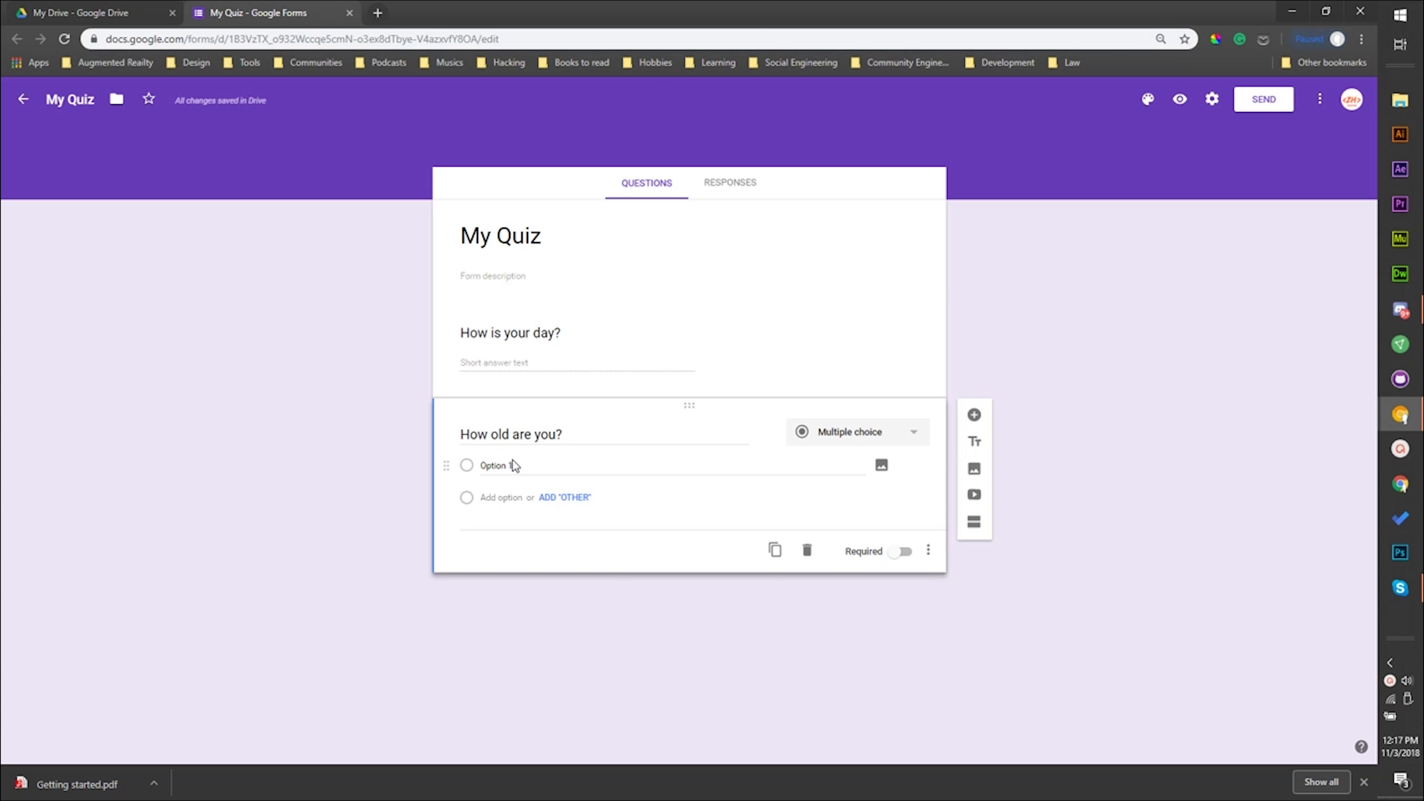
# - Try the Checkboxes and Dropdown answer types on the "How old are you?" question
pyautogui.click(485, 466)
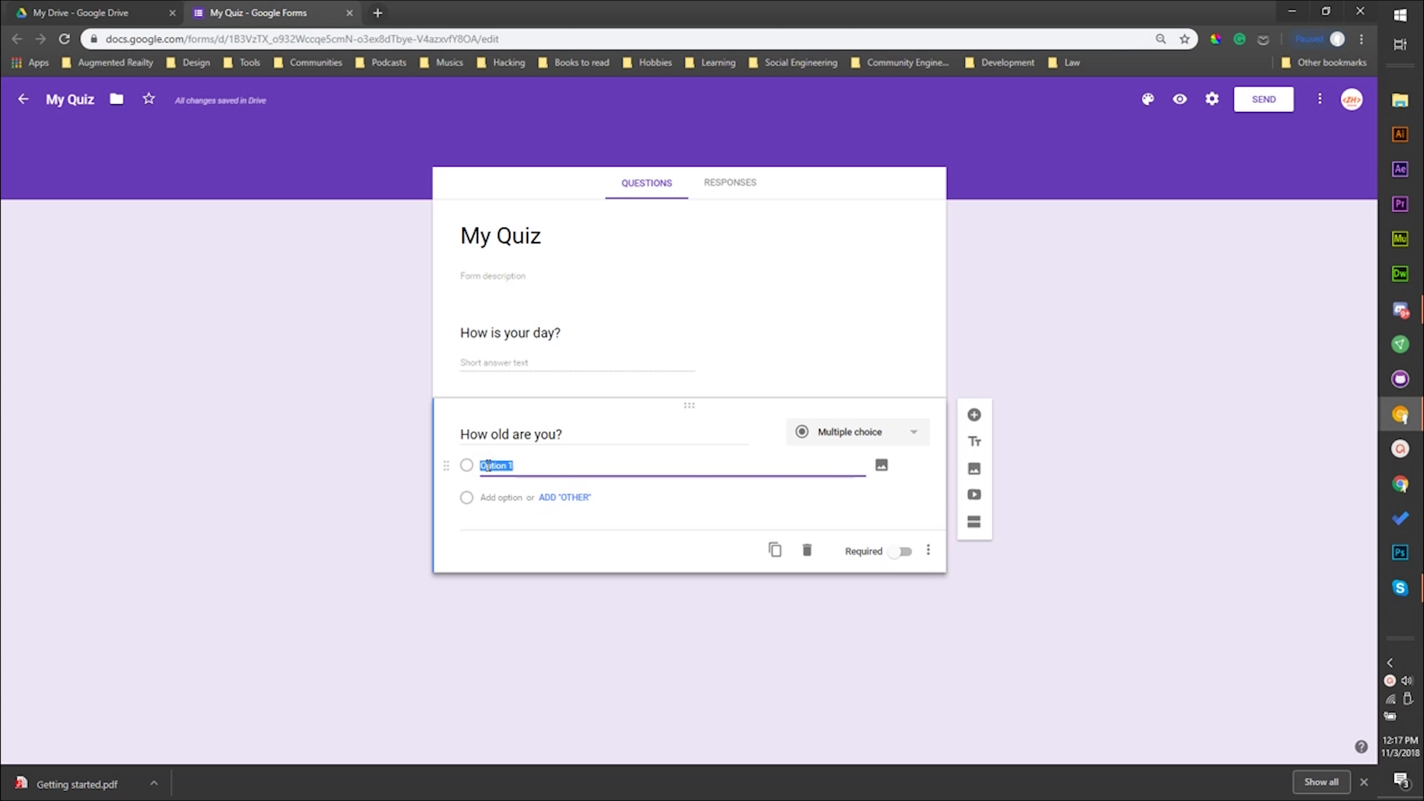
pyautogui.press('BackSpace')
pyautogui.click(288, 416)
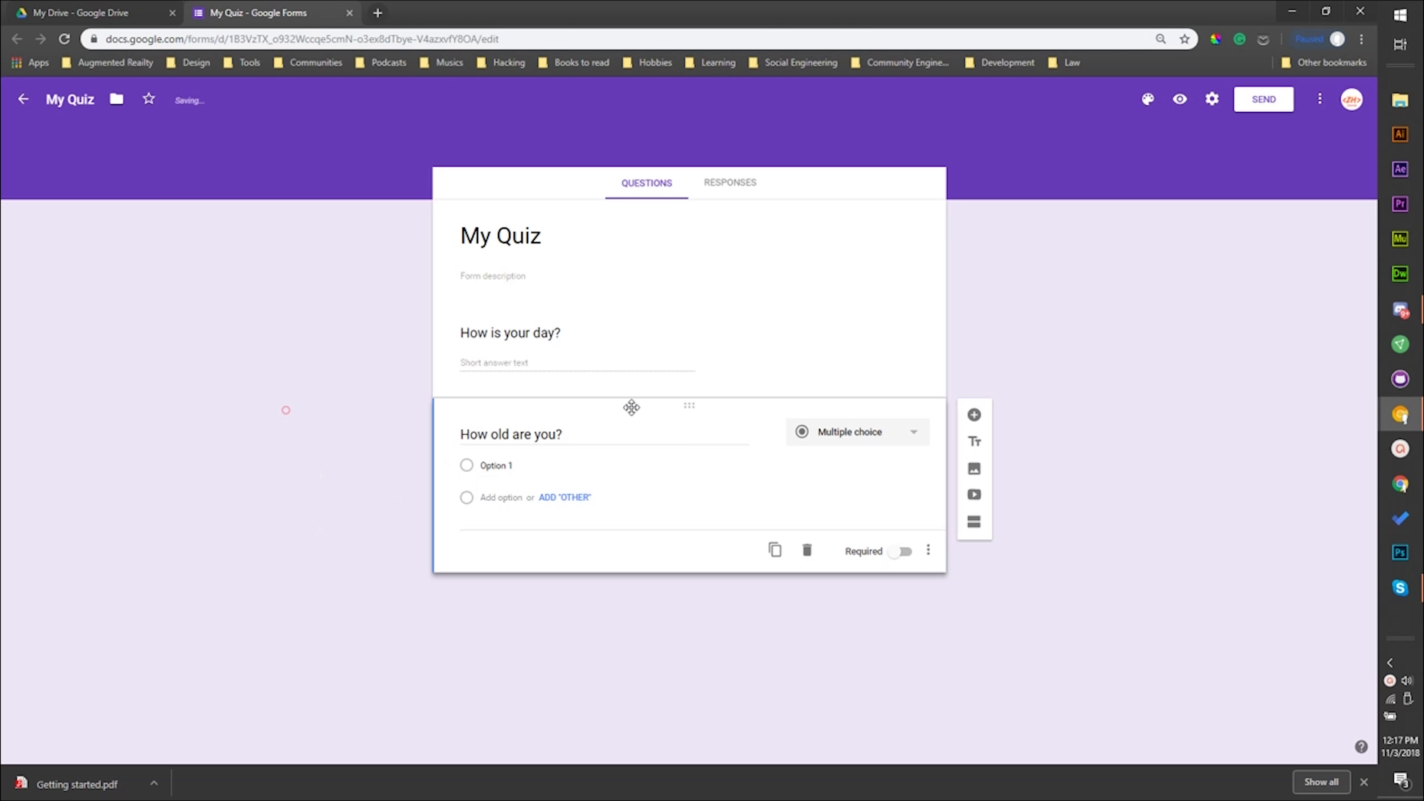
pyautogui.click(855, 432)
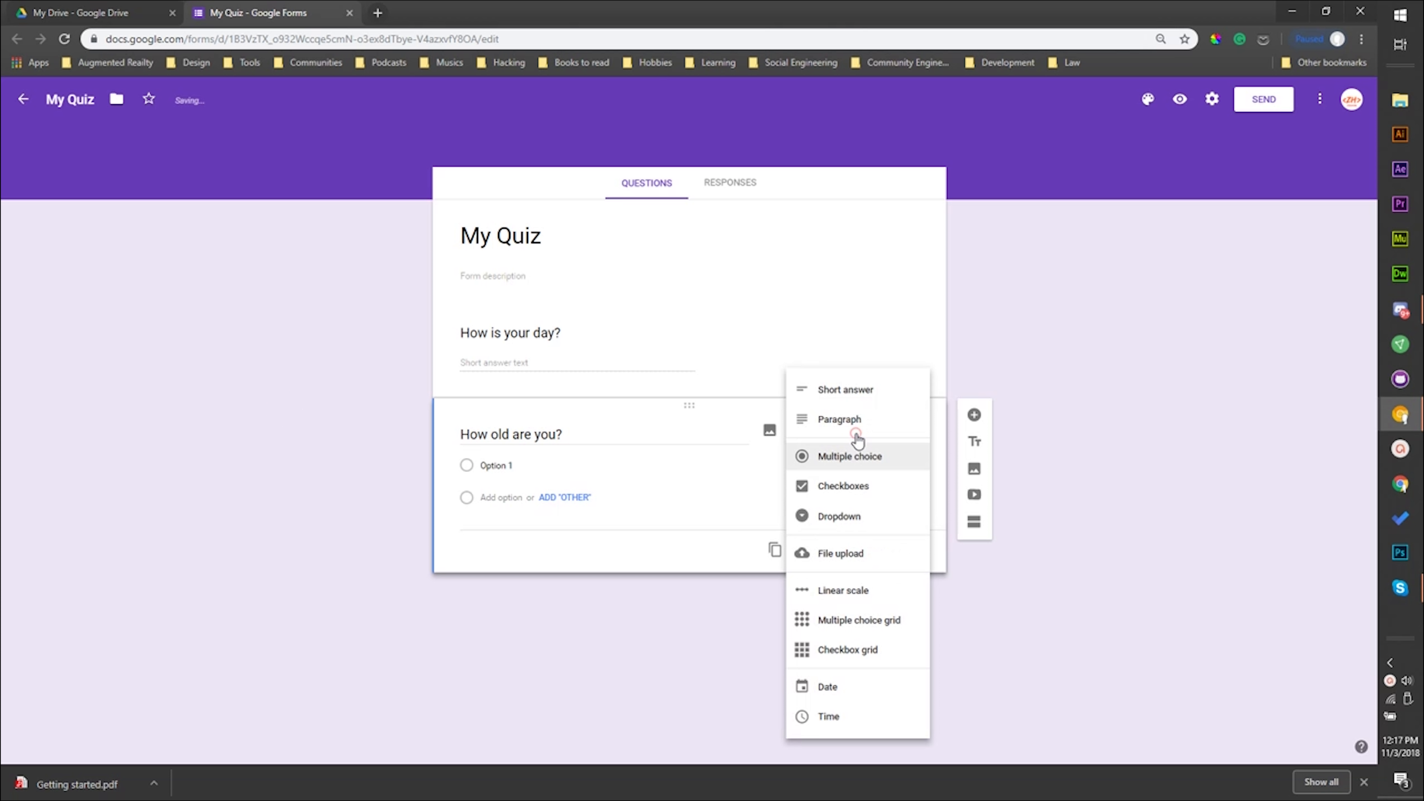
pyautogui.click(853, 499)
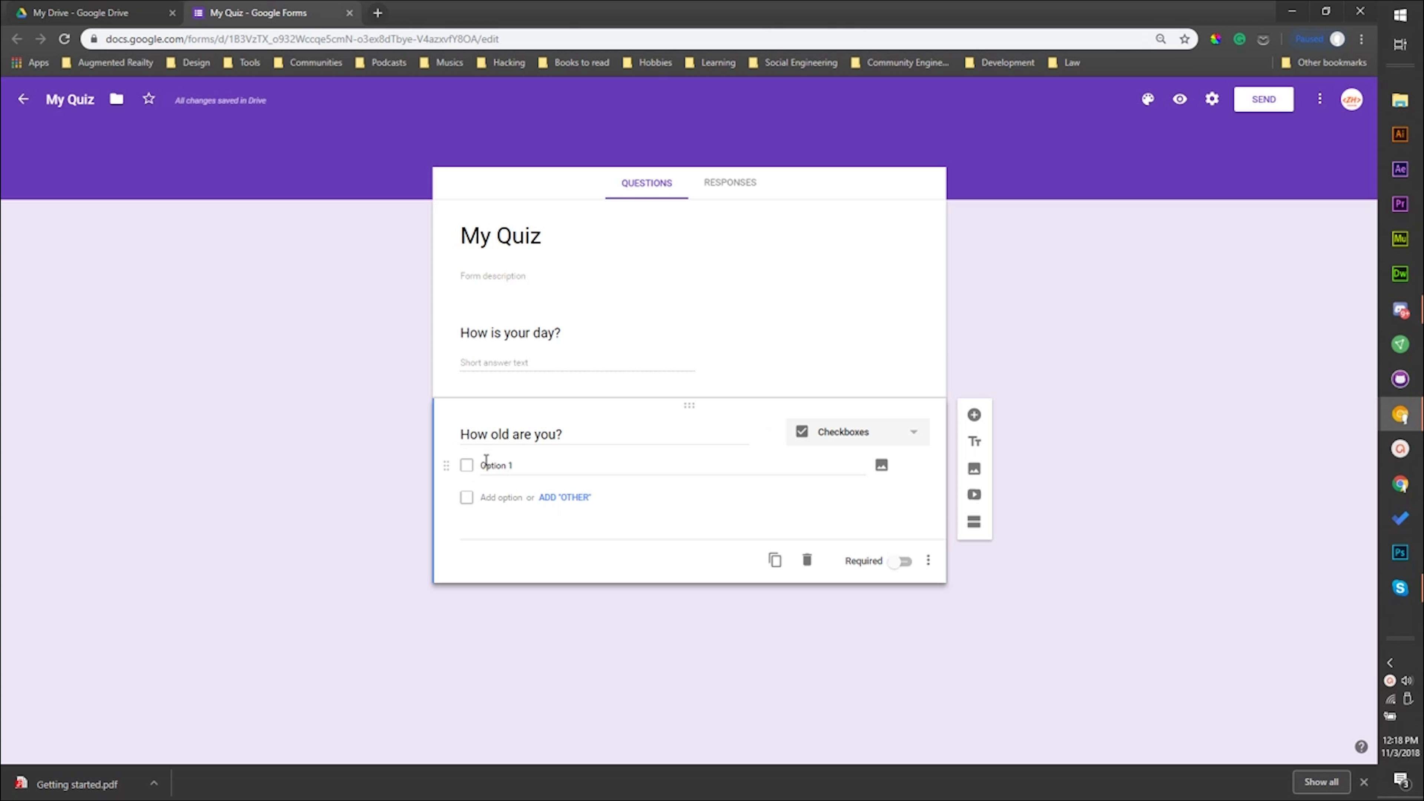
pyautogui.click(841, 440)
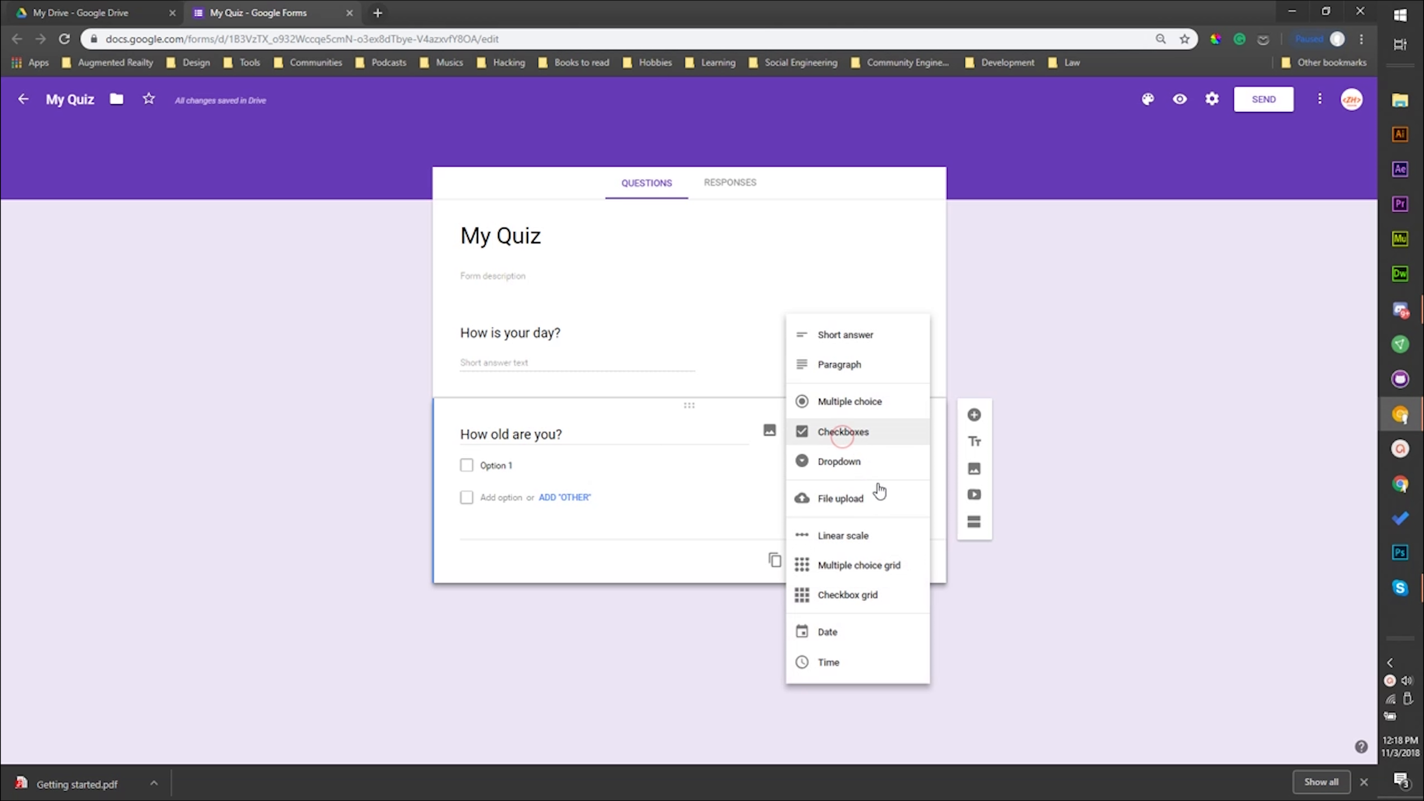
pyautogui.click(859, 469)
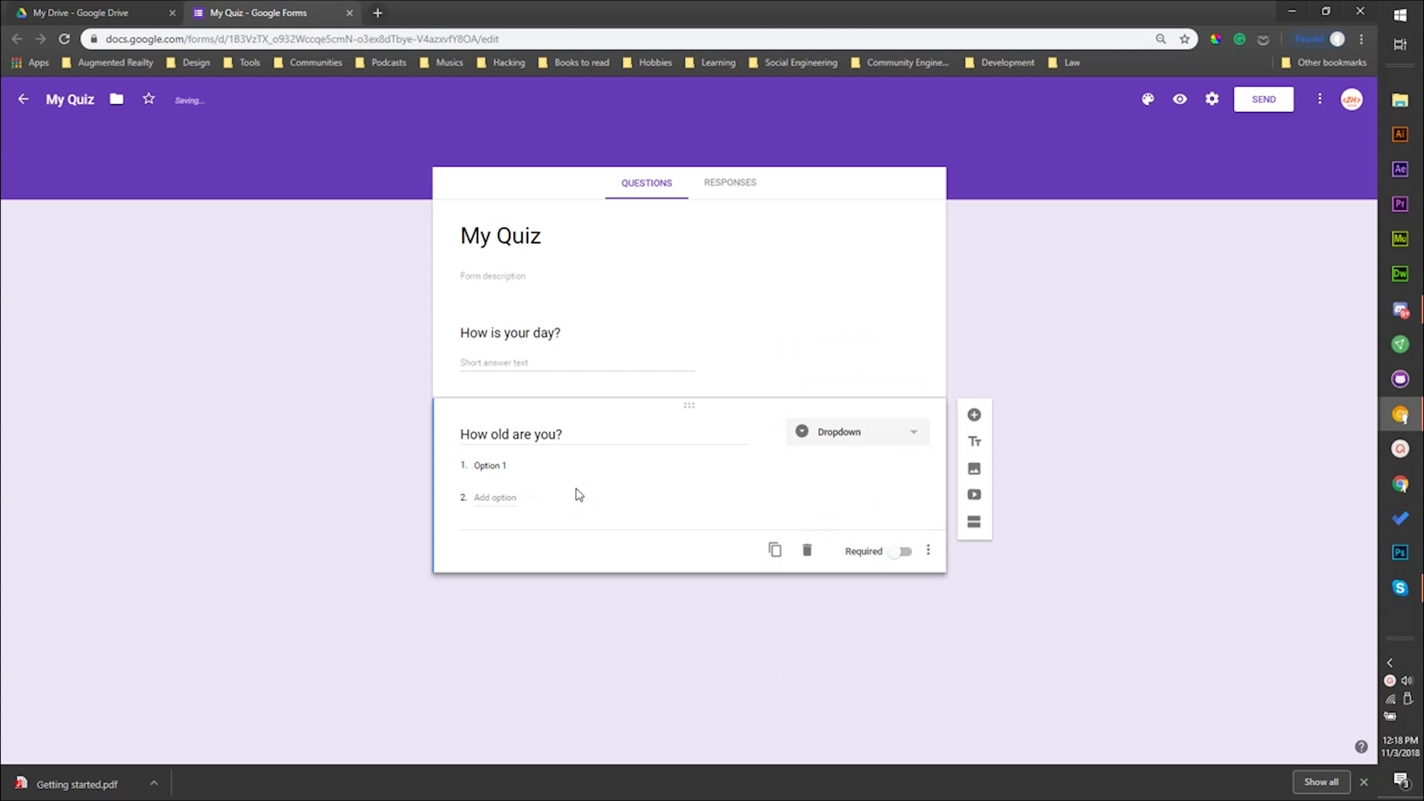
# - Set the answer type of the "How old are you?" question to Short answer
pyautogui.click(847, 443)
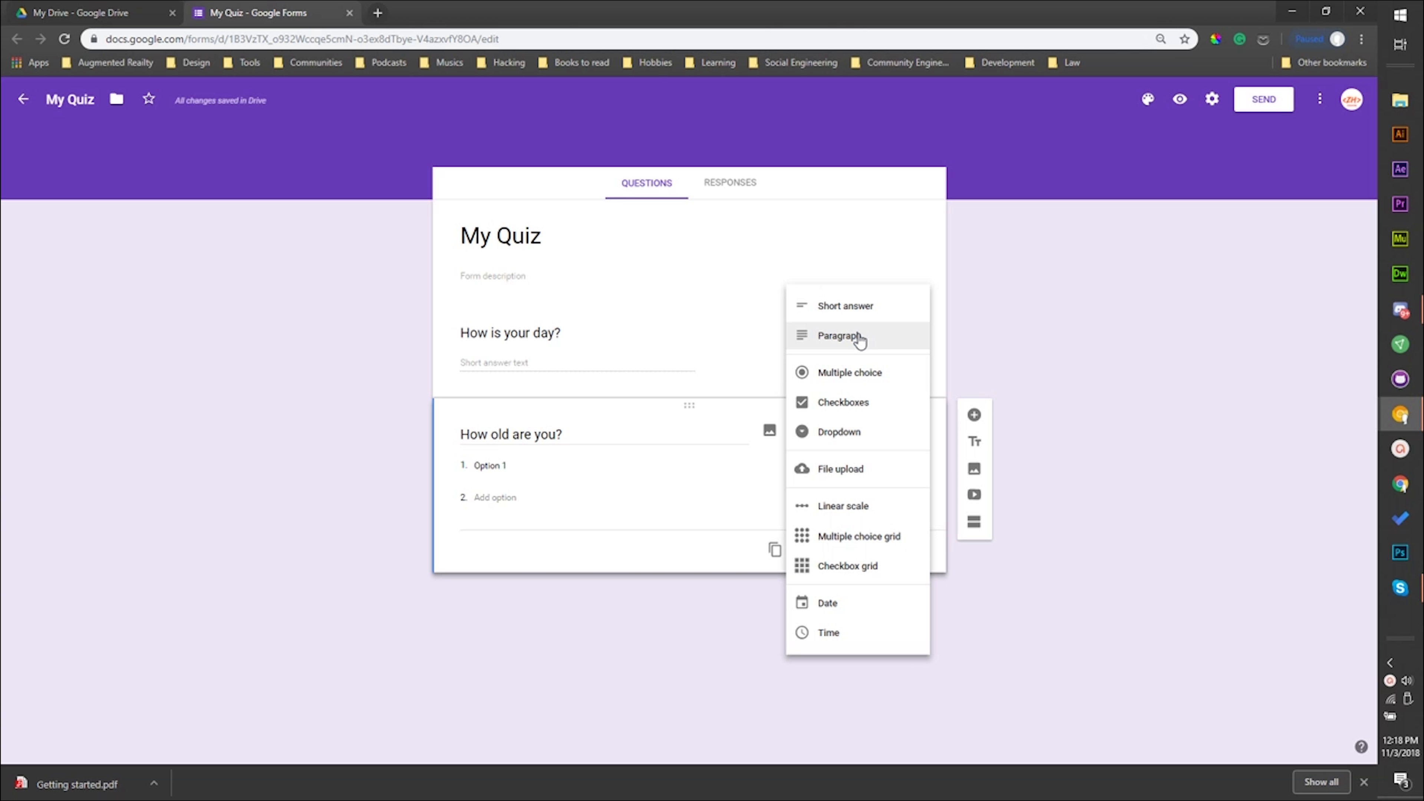
pyautogui.click(867, 311)
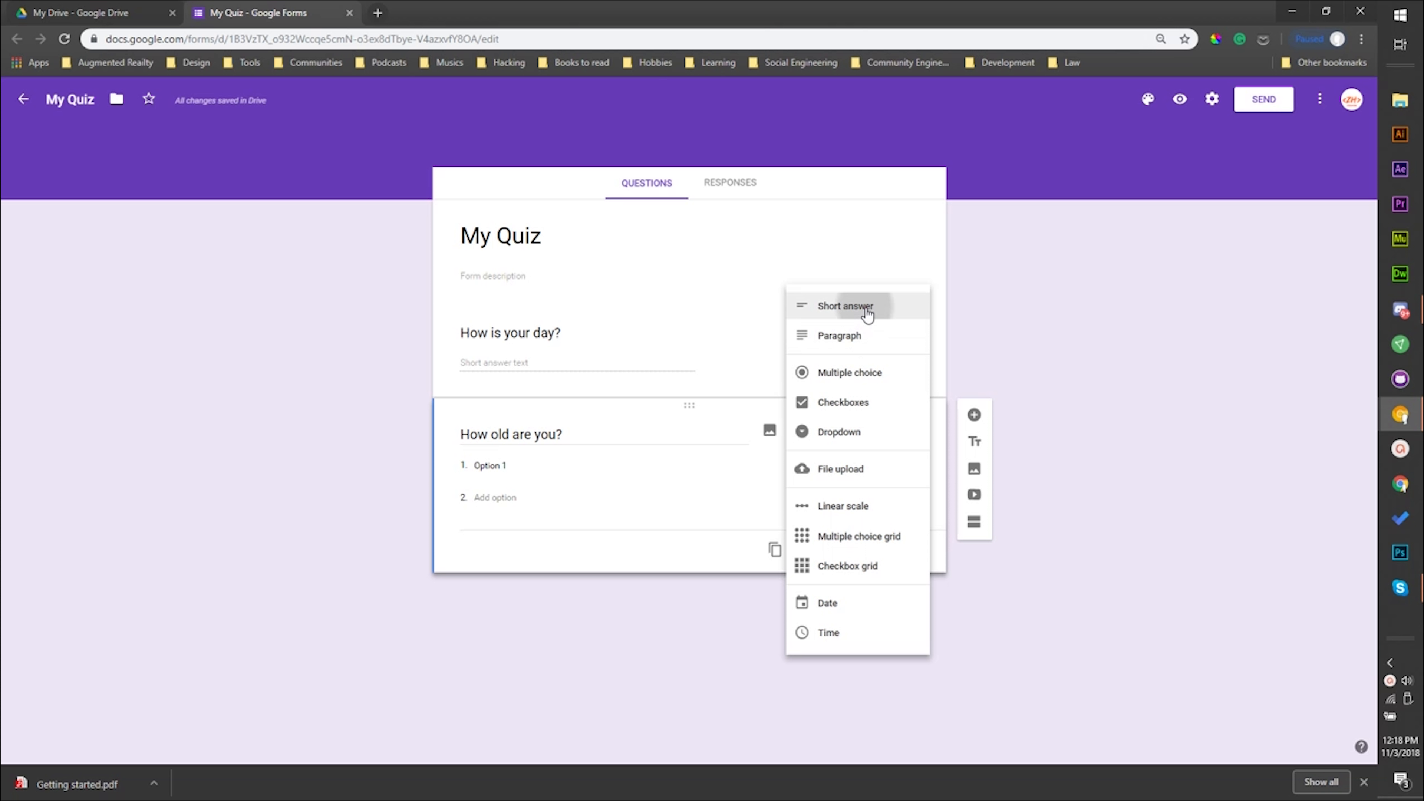
# - Add a third question with the text "On a scale of 1 - 10 how much do you like ZeduHow?"
pyautogui.click(975, 415)
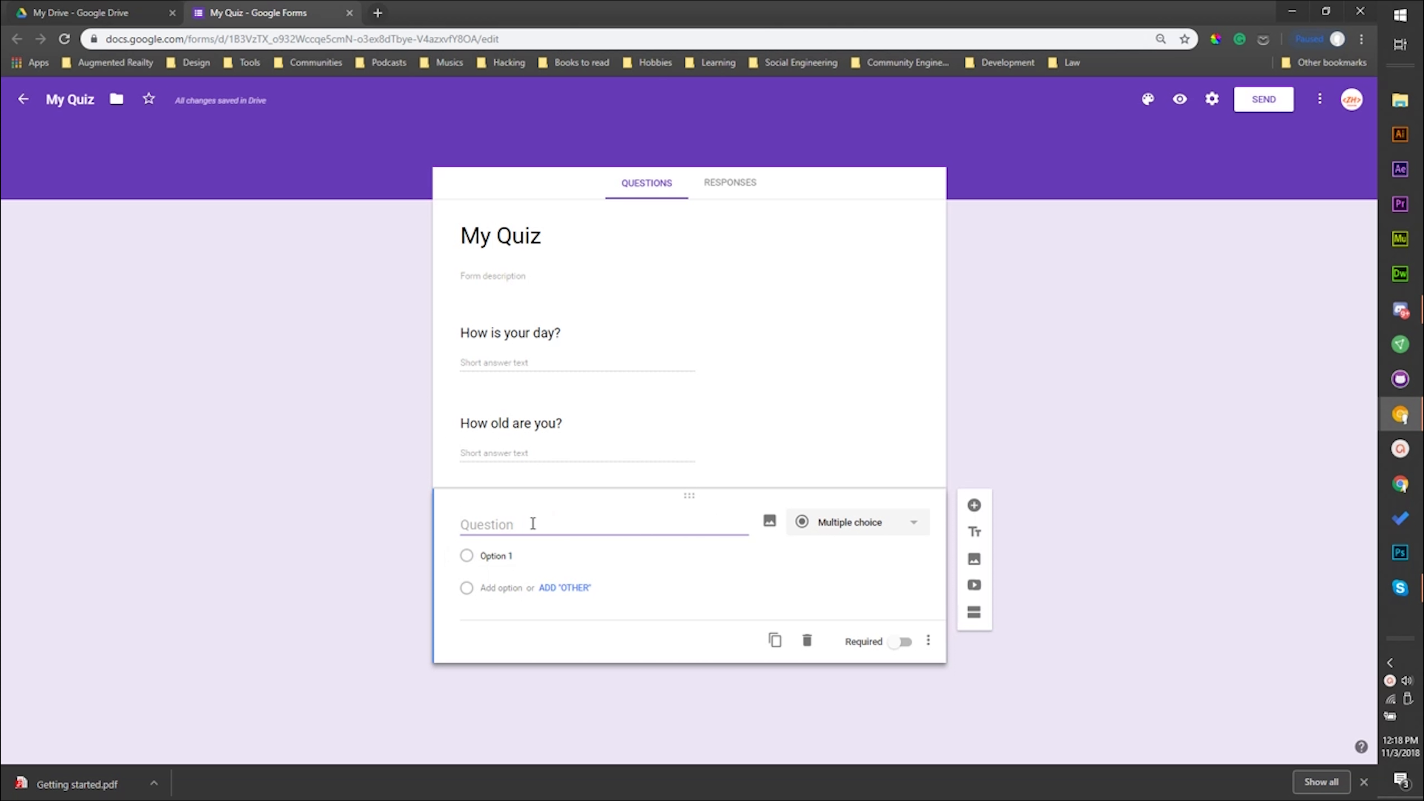
pyautogui.write('Do')
pyautogui.press('BackSpace')
pyautogui.press('BackSpace')
pyautogui.write('On a scale of 1 -')
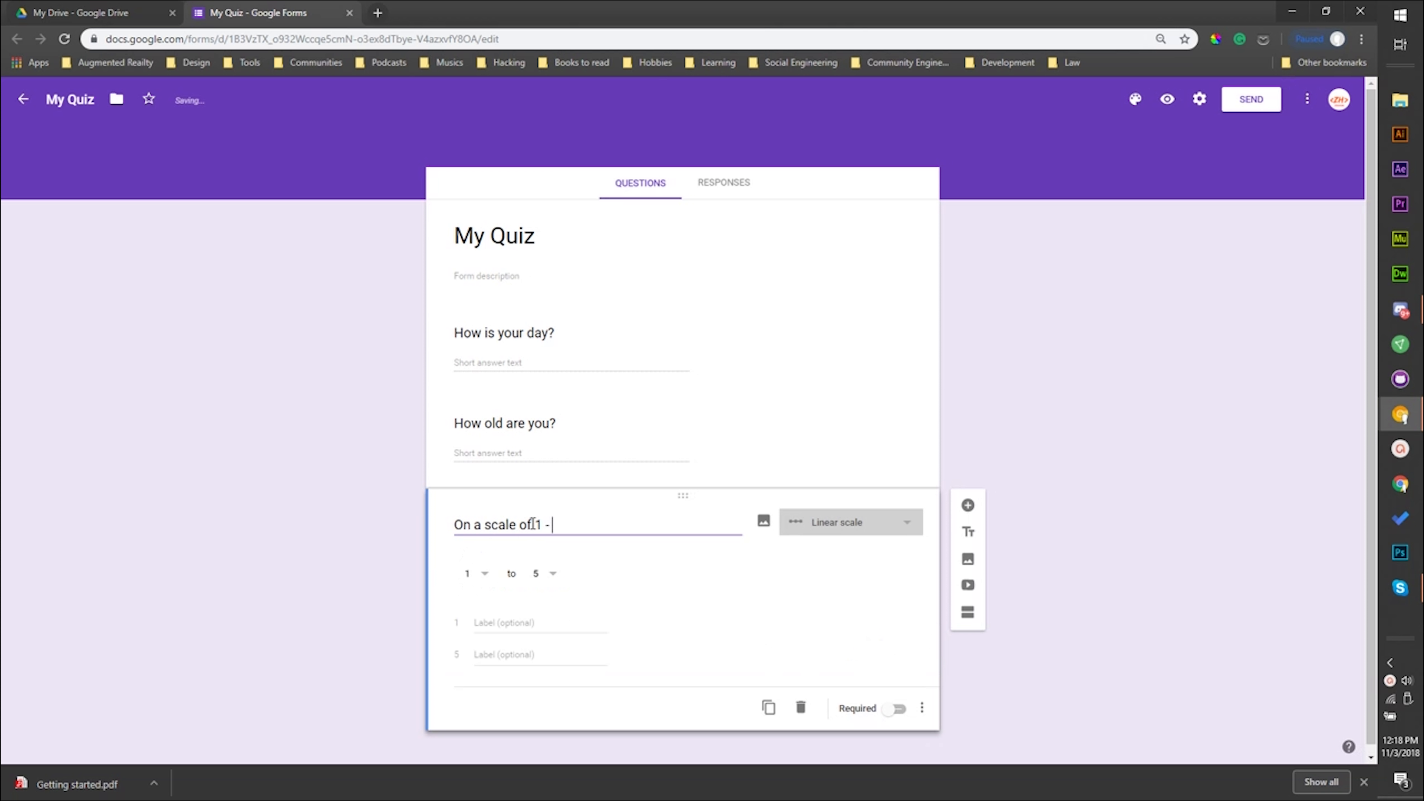
pyautogui.write(' 10 ho')
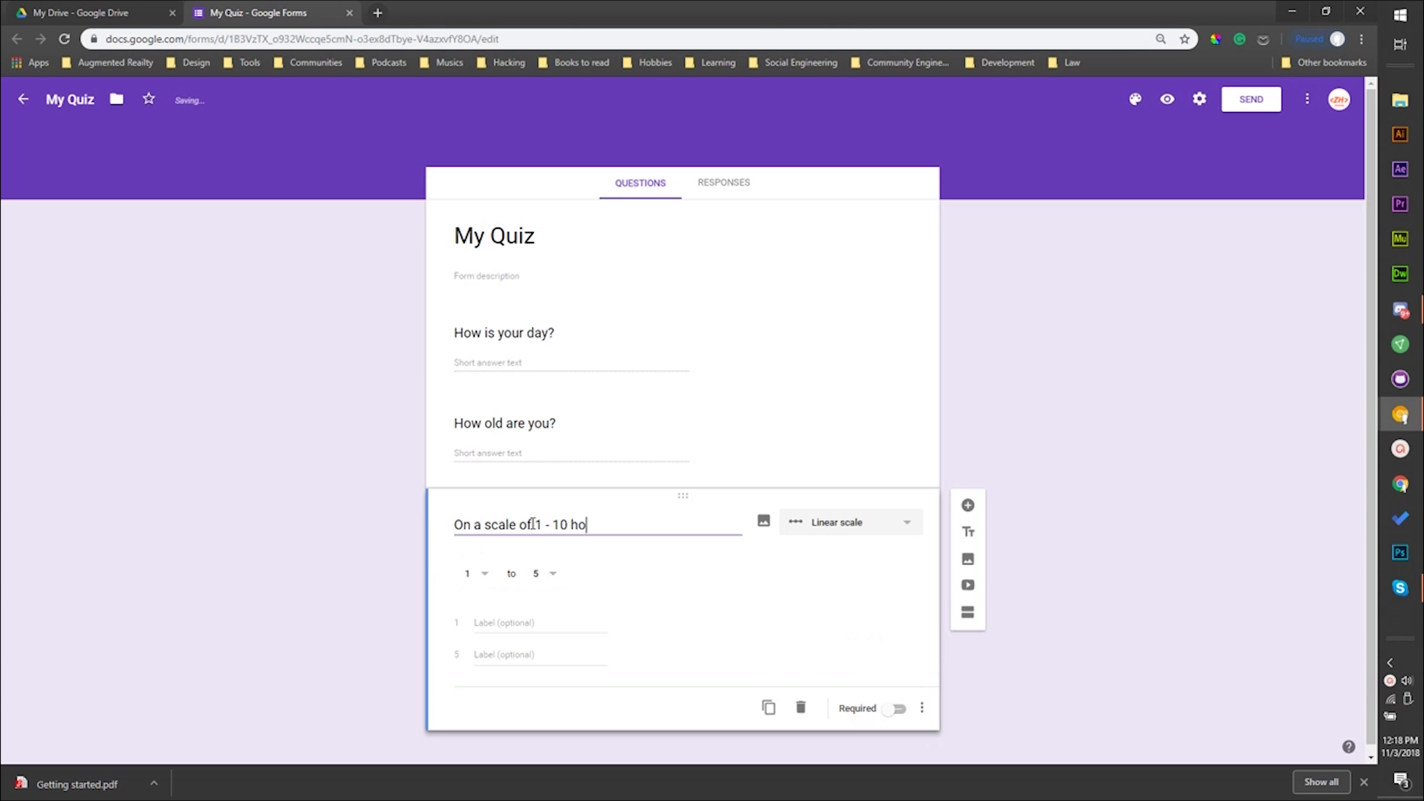
pyautogui.write('w much do you like ZeduHow?')
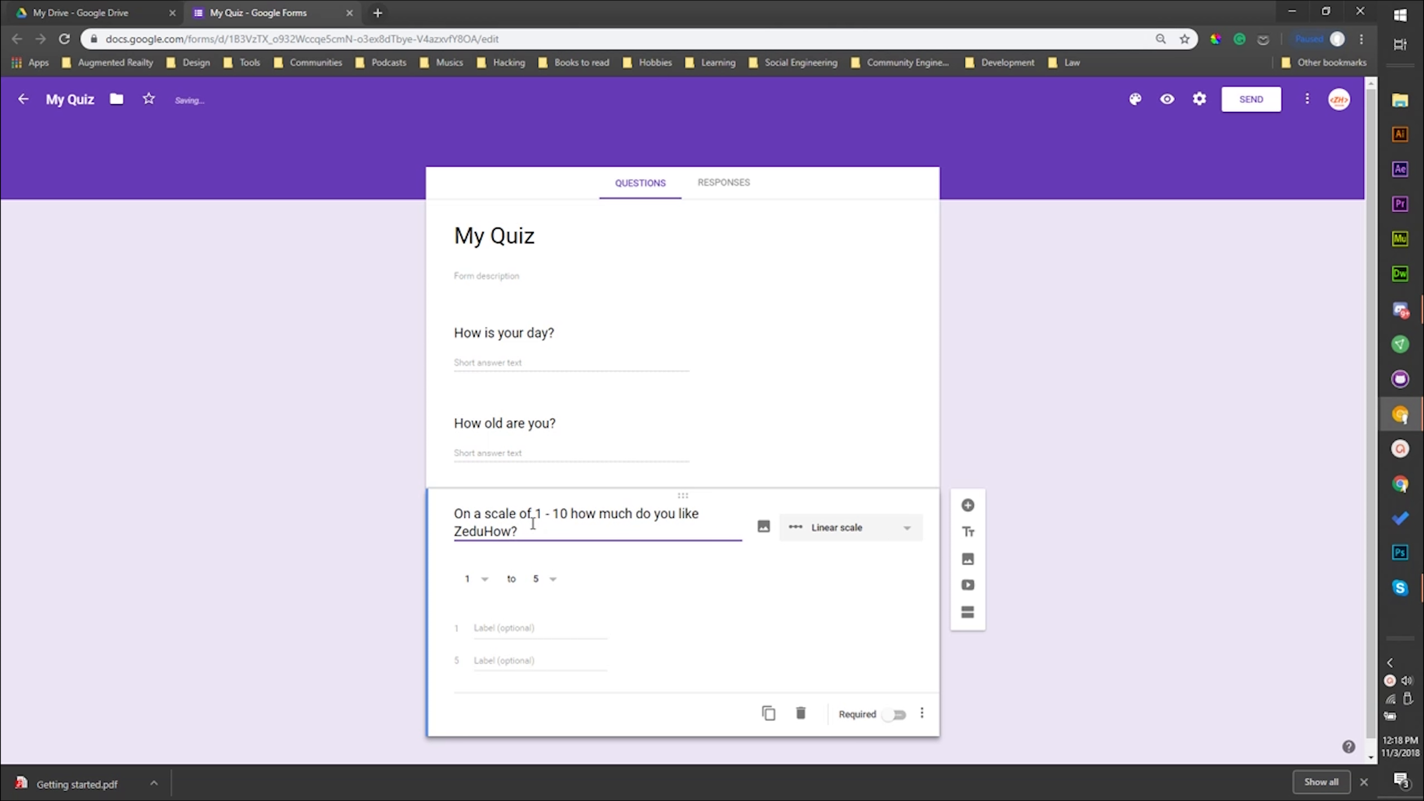
pyautogui.click(264, 665)
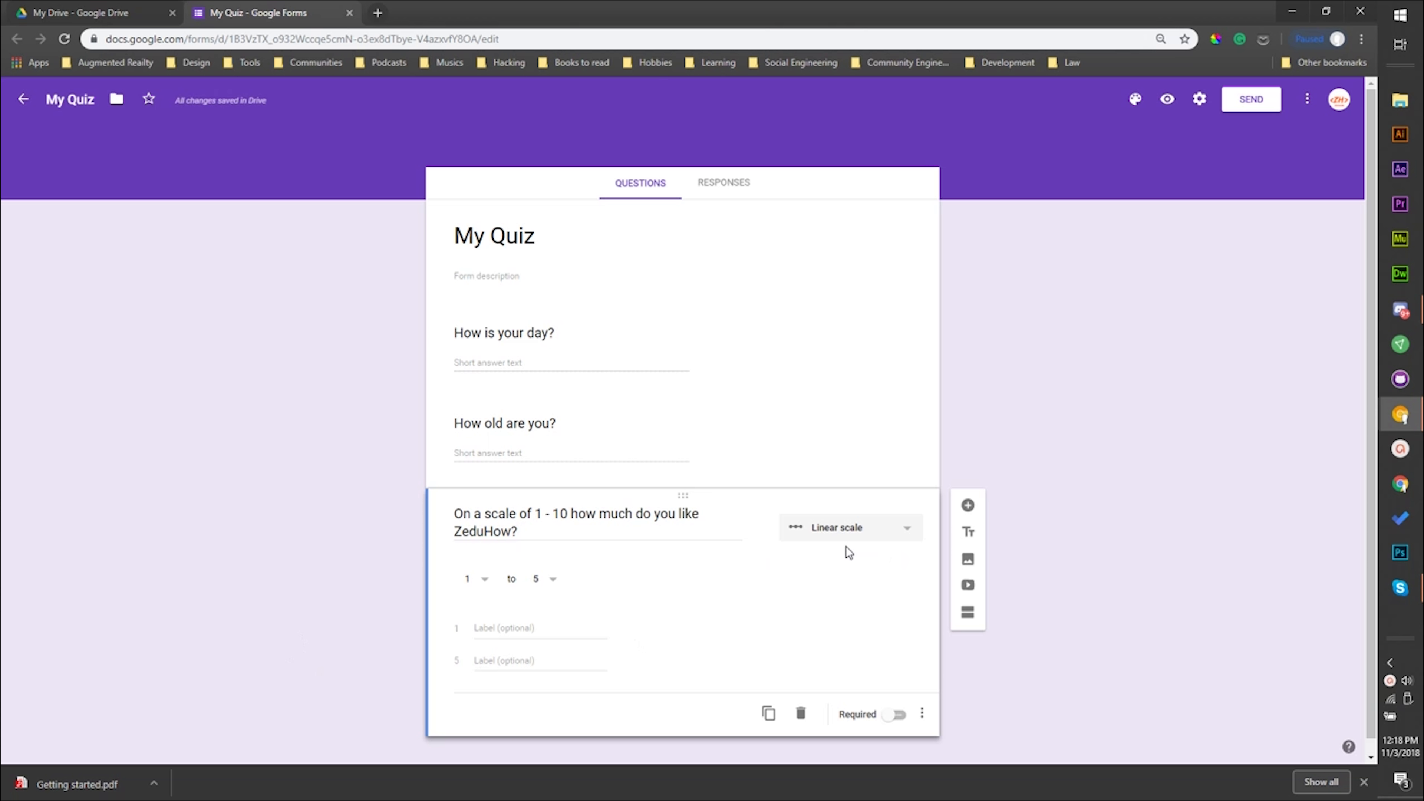
# - Set the linear scale's upper limit to 10 and label 1 as "Least" and 10 as "Most"
pyautogui.click(551, 579)
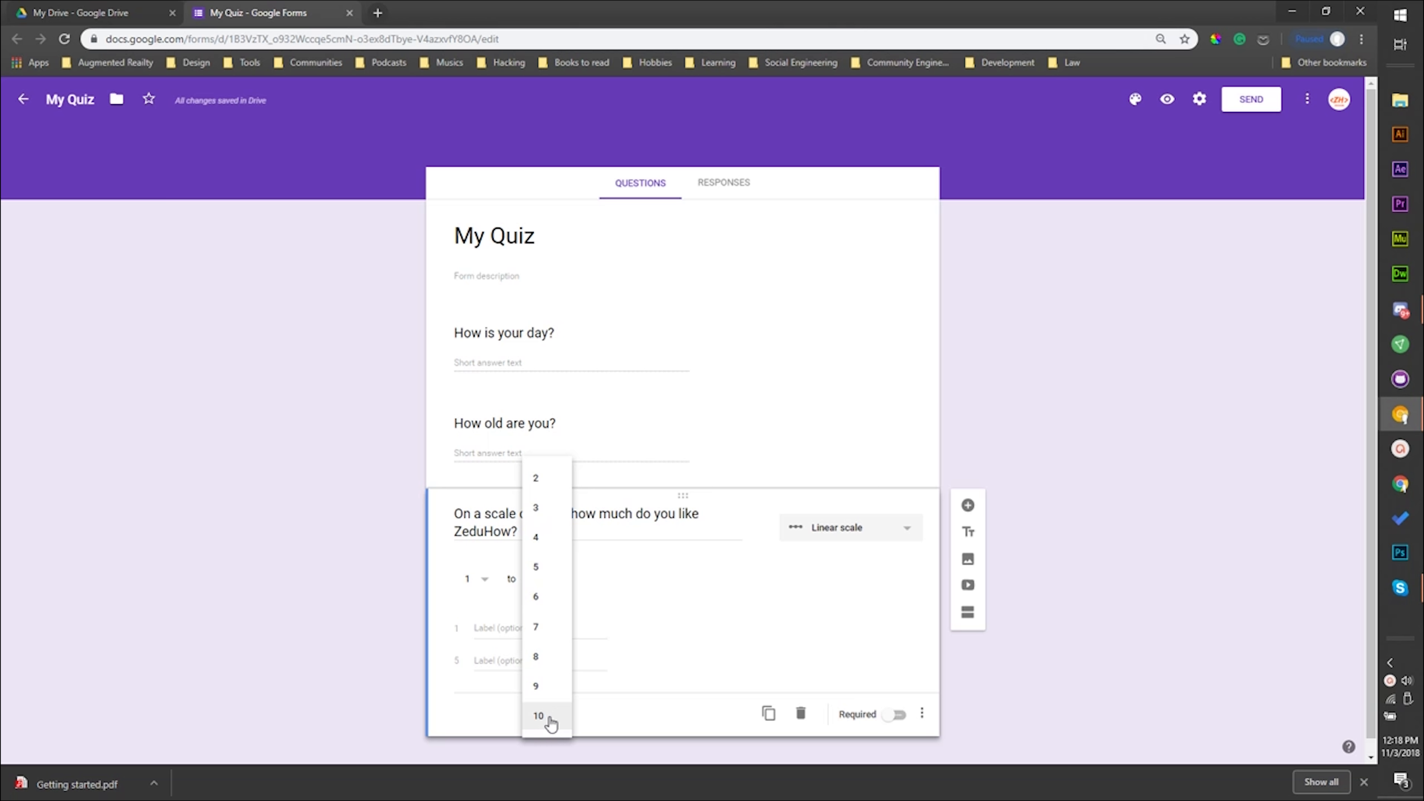
pyautogui.click(547, 717)
pyautogui.click(498, 624)
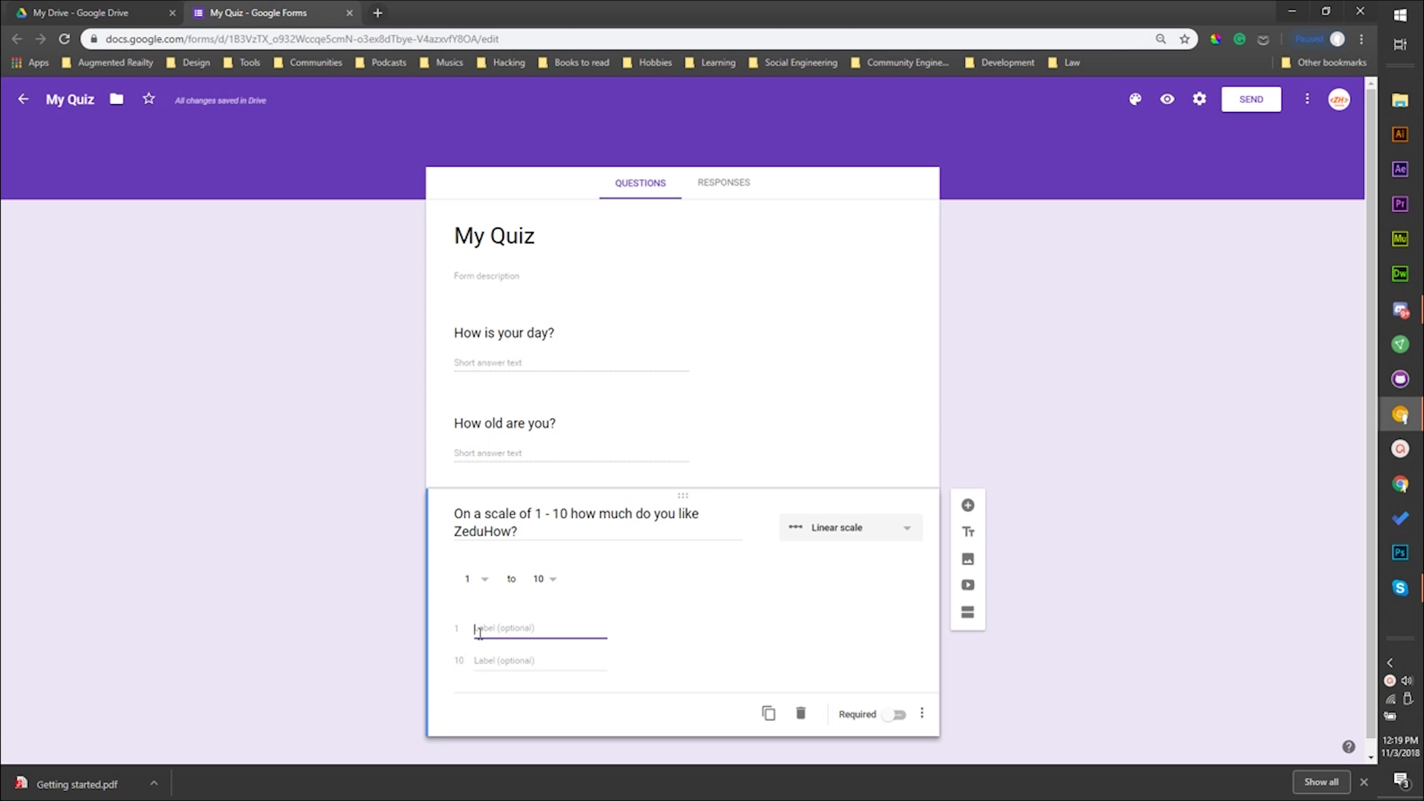
pyautogui.write('Least')
pyautogui.click(488, 664)
pyautogui.write('Most')
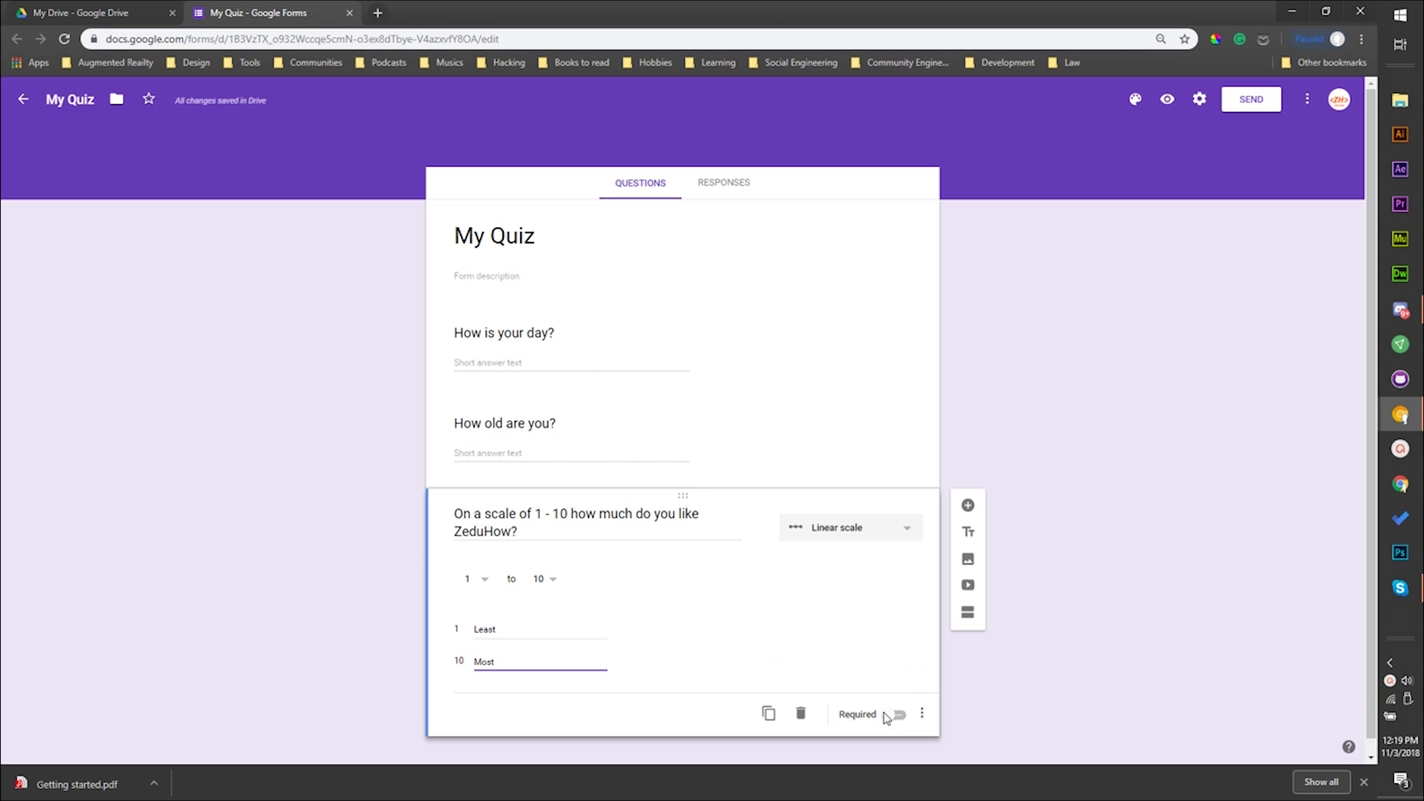
# - Make the "How is your day?" question required
pyautogui.click(745, 357)
pyautogui.click(905, 438)
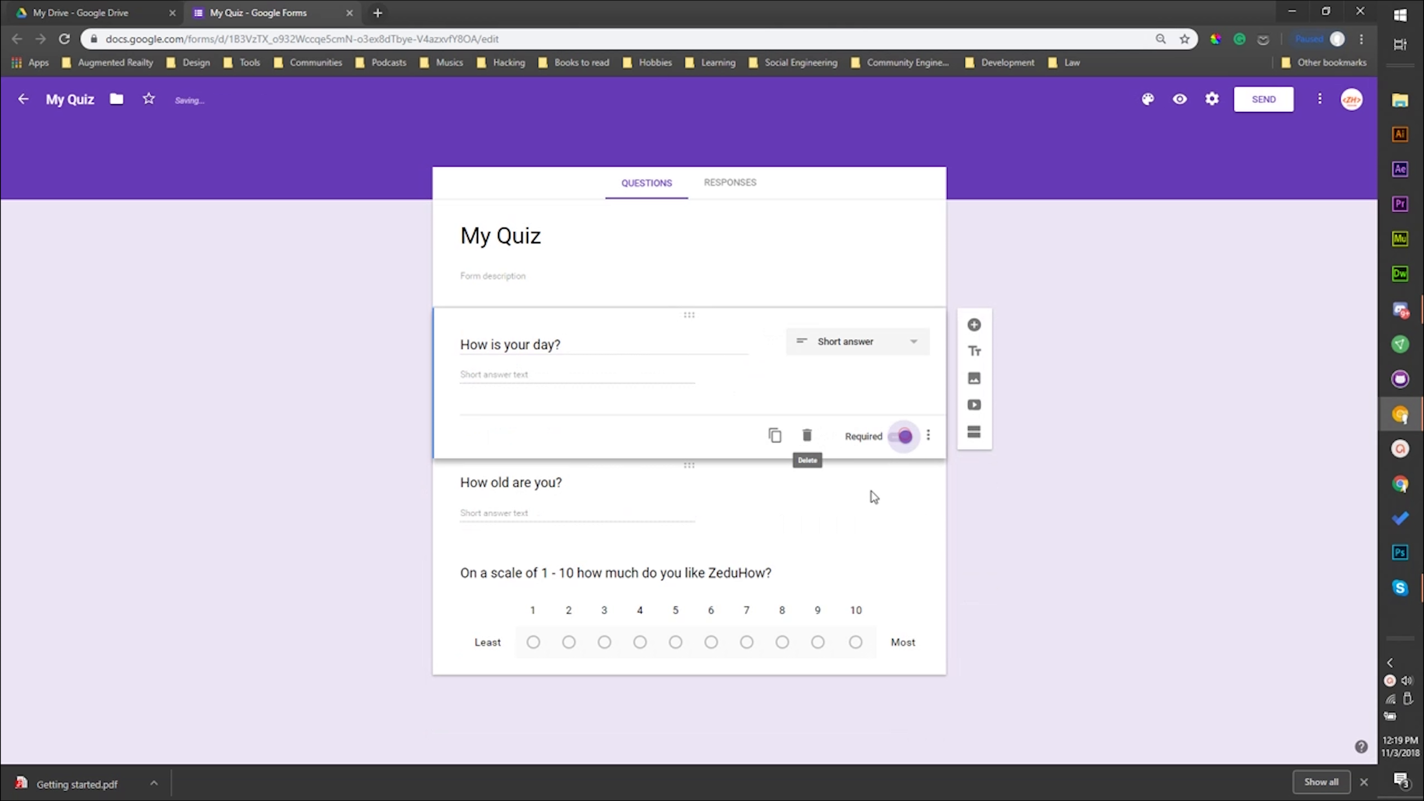
# - Make the "How old are you?" question and the ZeduHow linear-scale question required
pyautogui.click(876, 539)
pyautogui.click(896, 529)
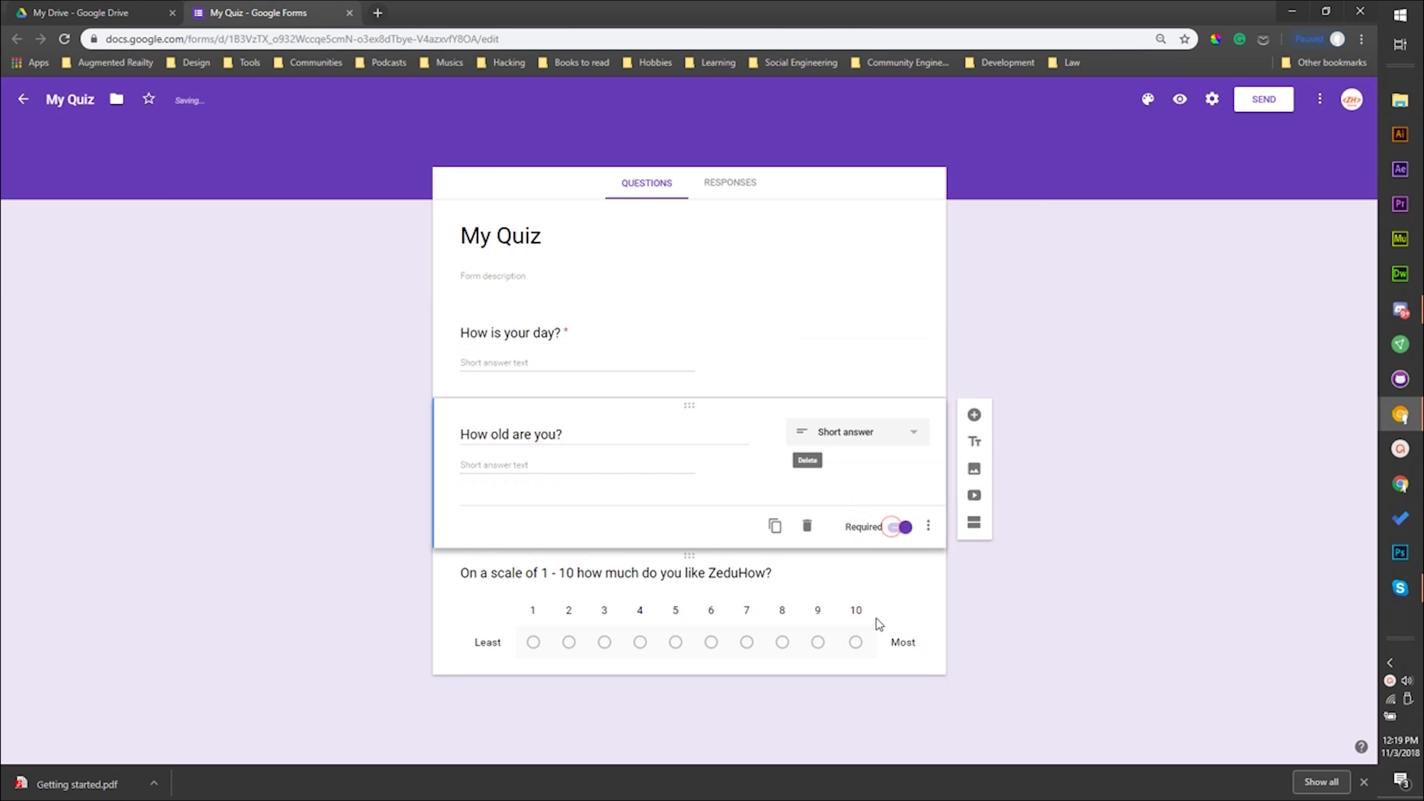
pyautogui.click(879, 624)
pyautogui.click(892, 713)
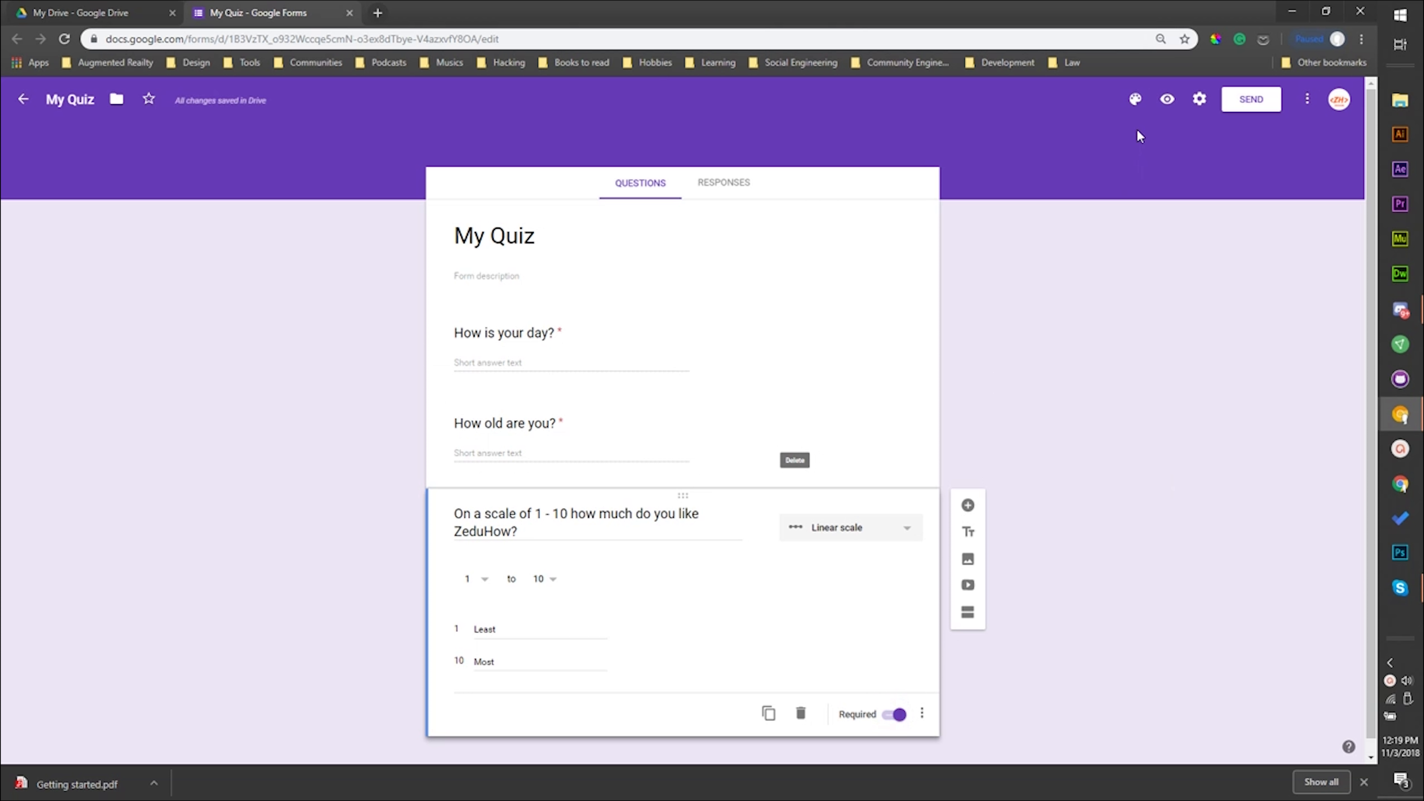
# - Test the required questions in the form preview by submitting it blank and choosing 5 on the linear scale
pyautogui.click(1167, 101)
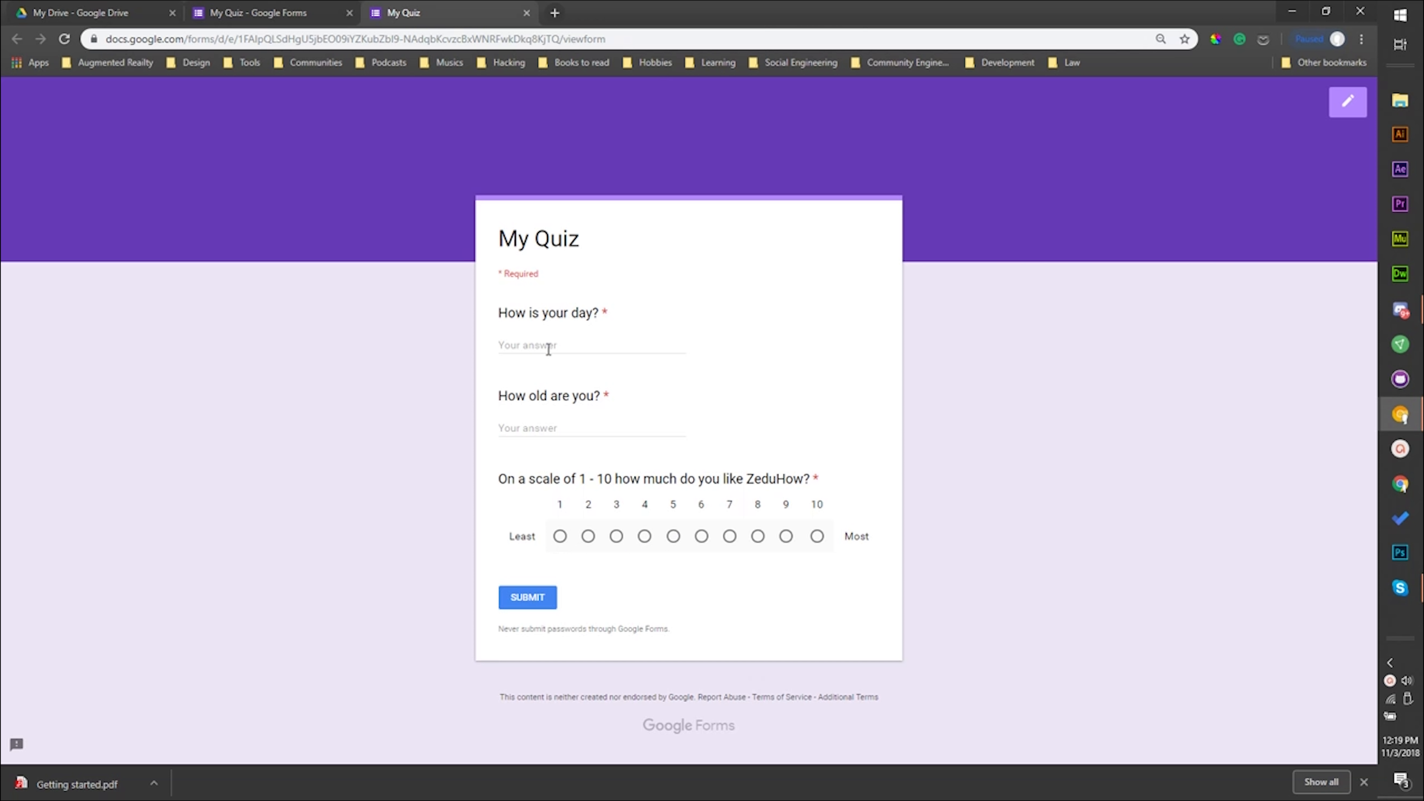
pyautogui.click(539, 596)
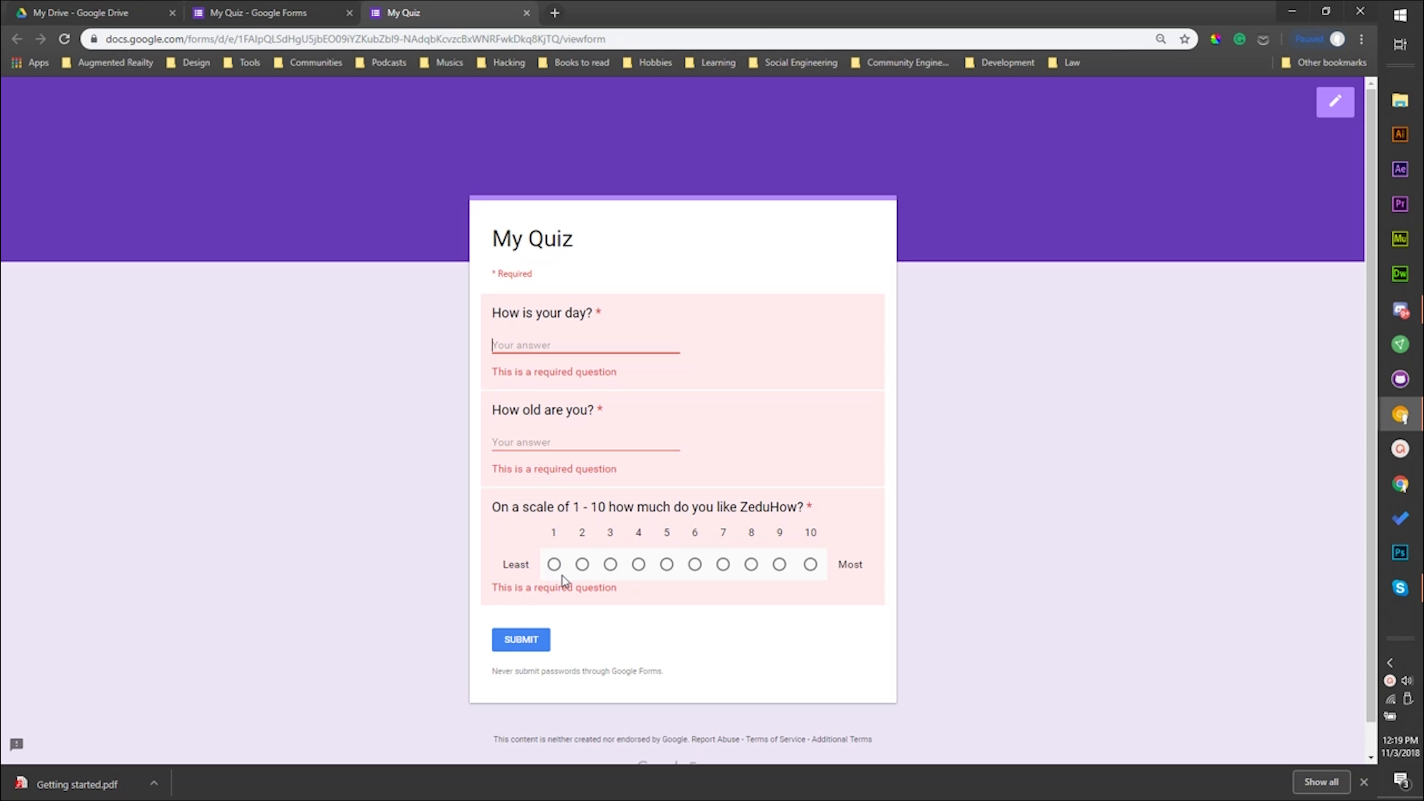
pyautogui.click(667, 566)
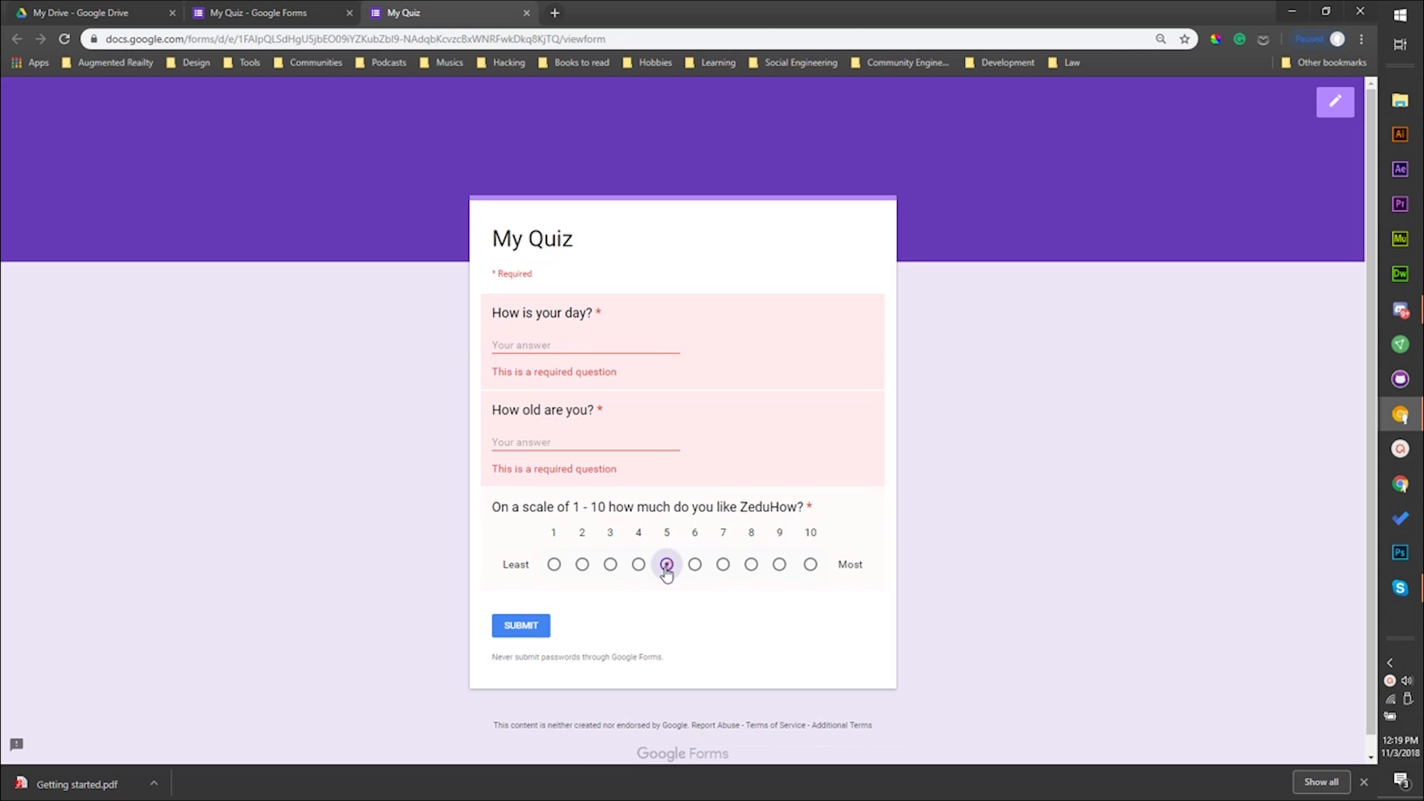
pyautogui.click(532, 441)
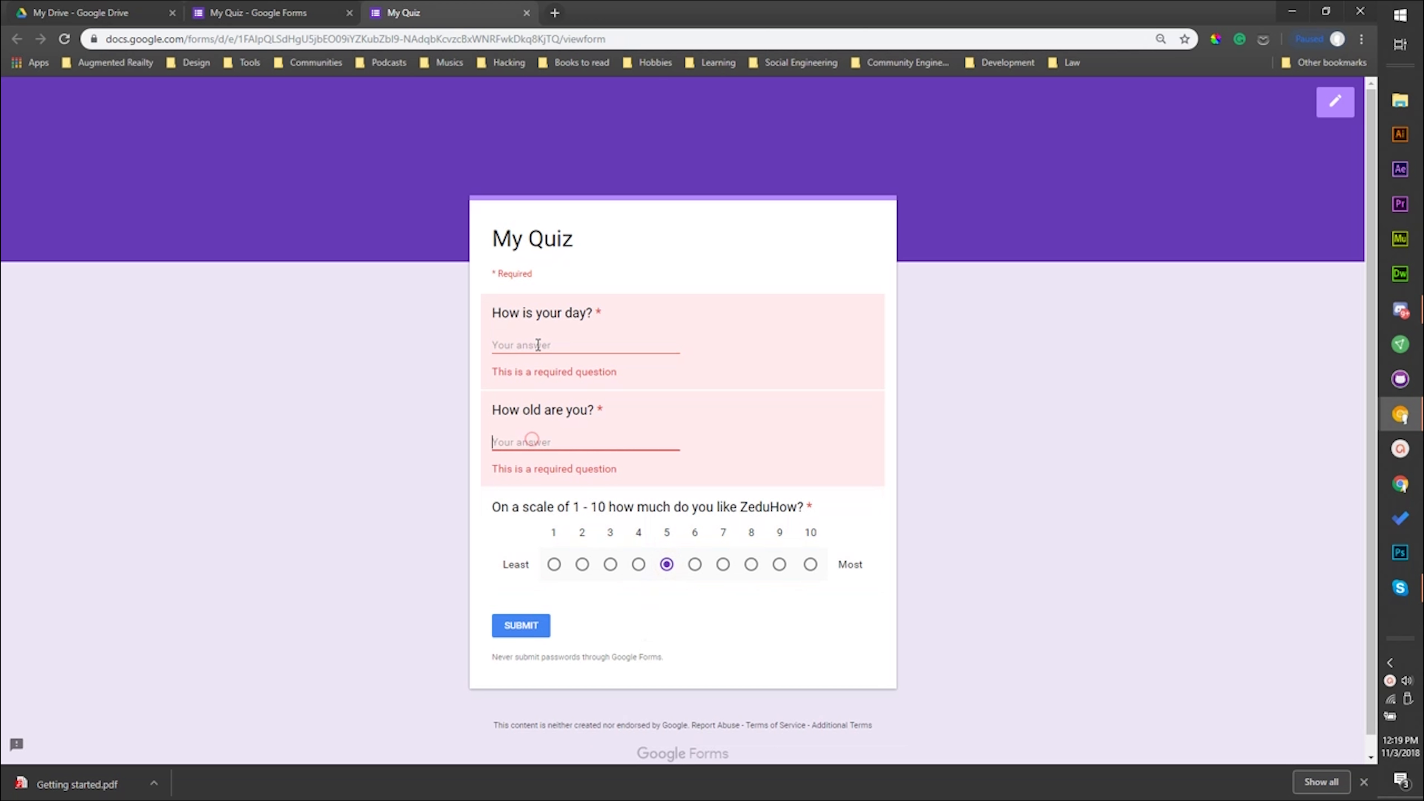
pyautogui.click(542, 343)
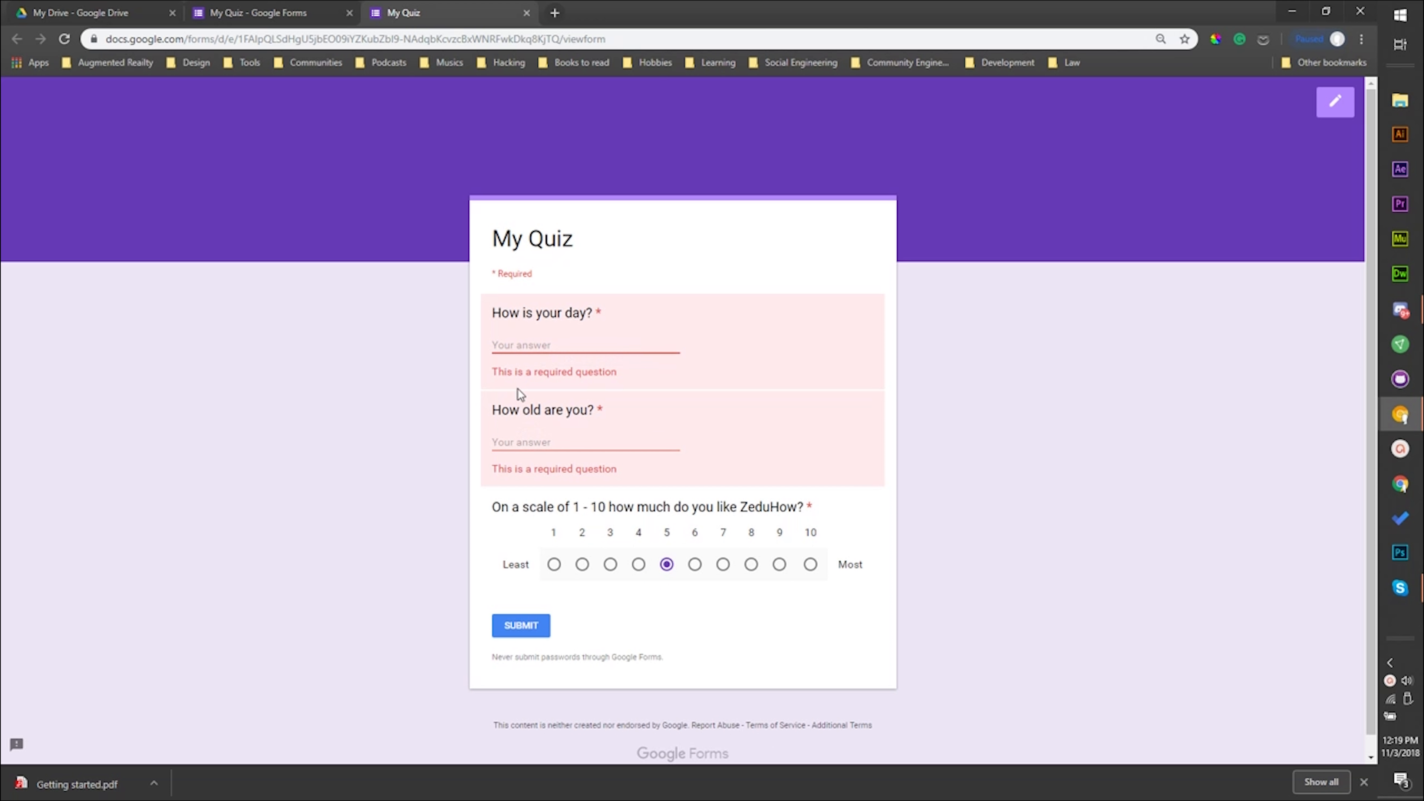
# - Back in the form editor, add a question titled "Email" and accept the suggestion to enable the email collection setting
pyautogui.click(245, 10)
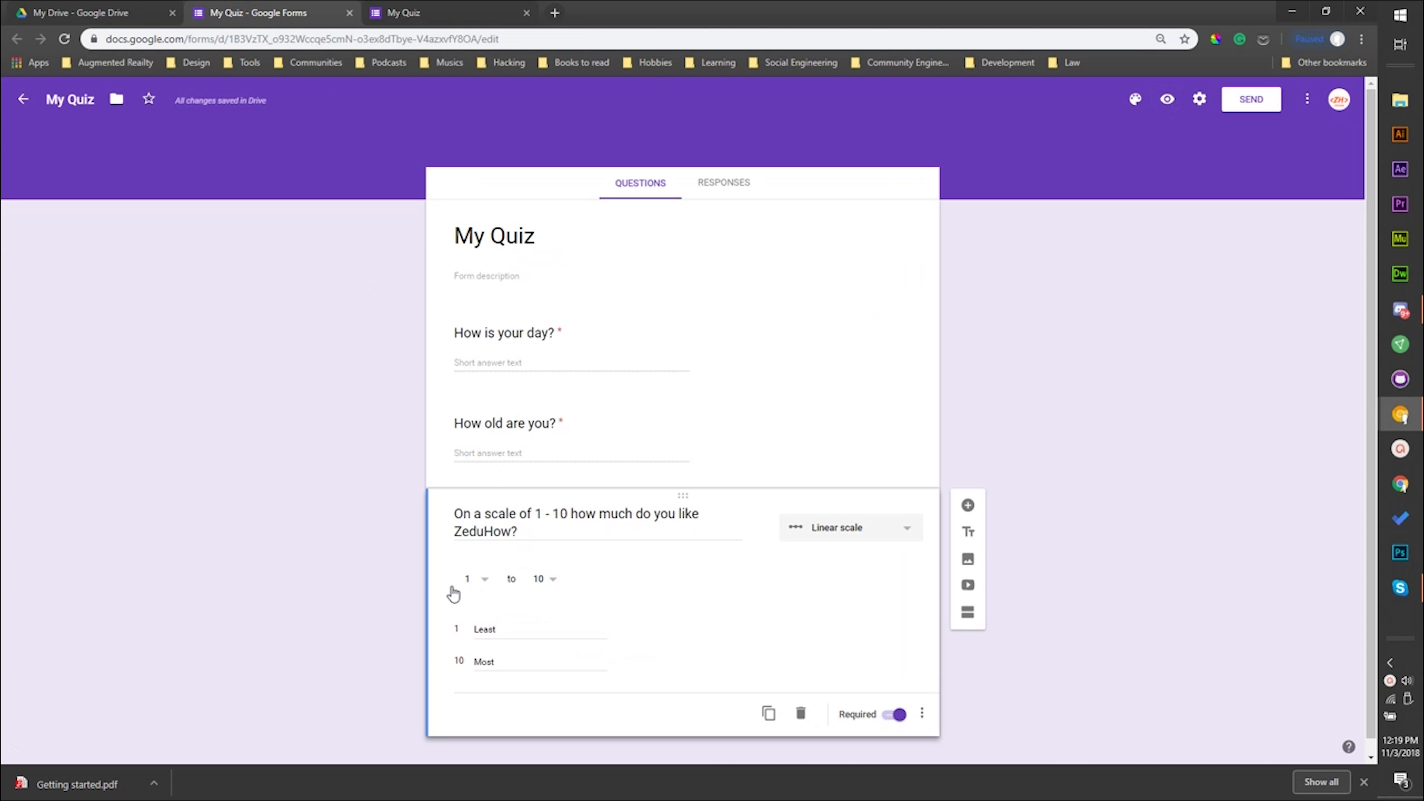
pyautogui.scroll(-1, 930, 636)
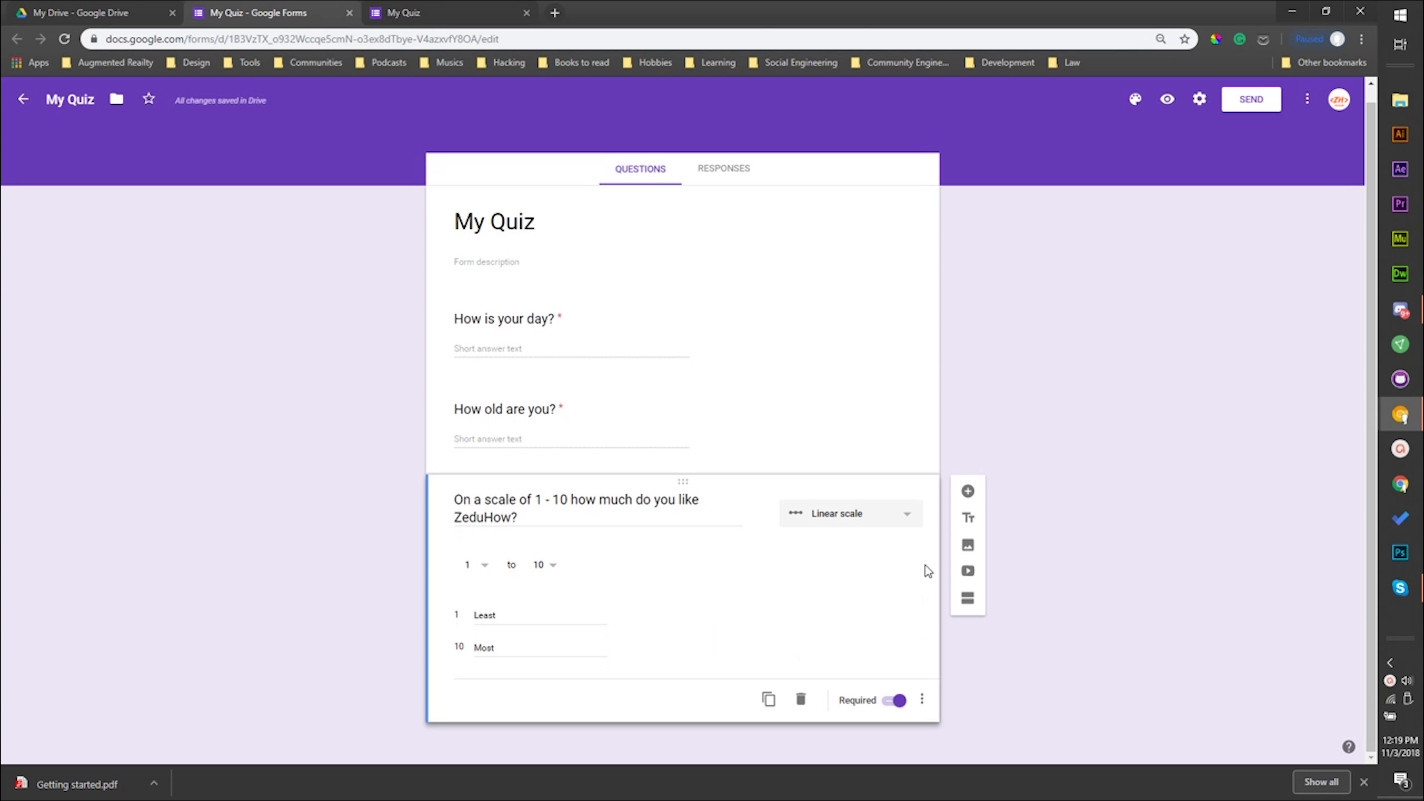
pyautogui.click(968, 493)
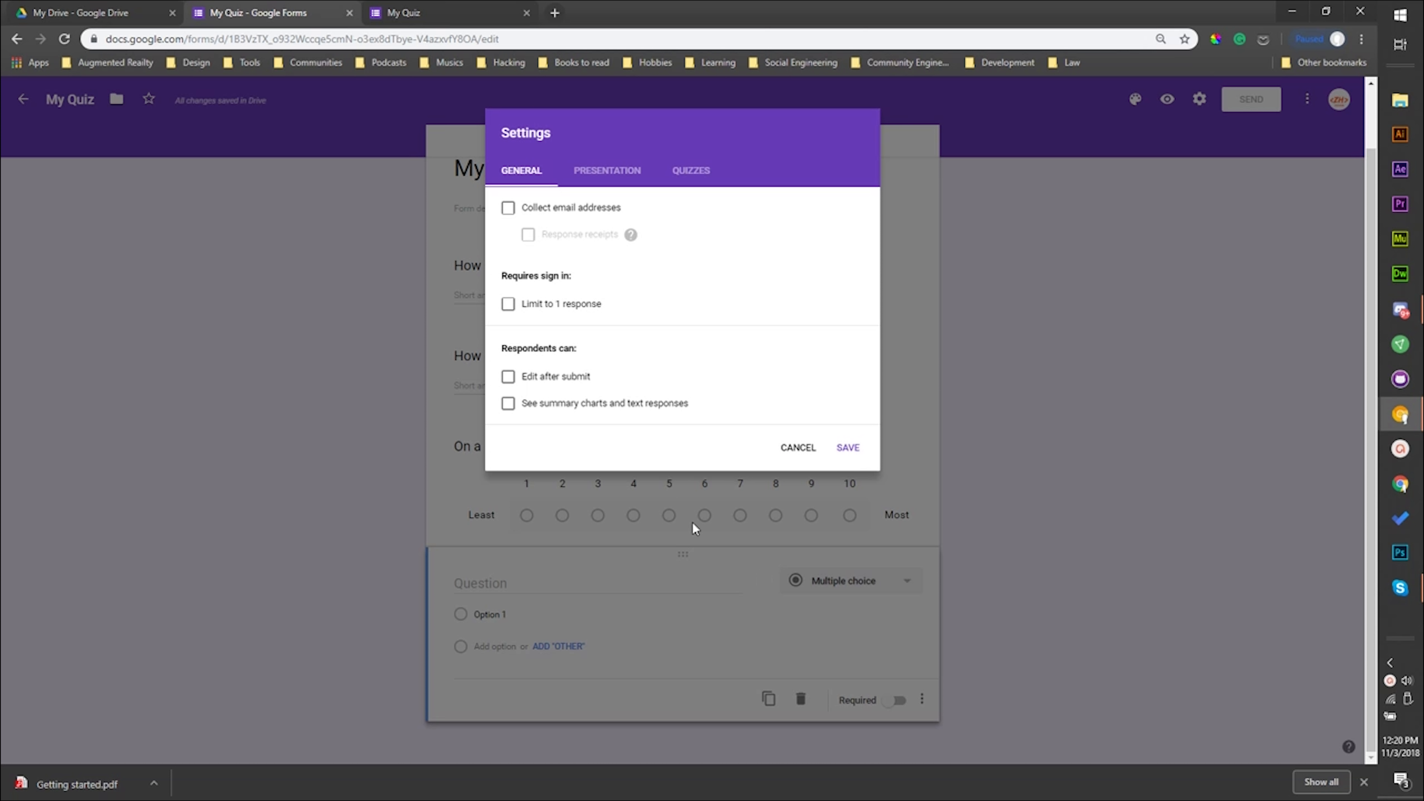
pyautogui.click(805, 446)
pyautogui.click(536, 585)
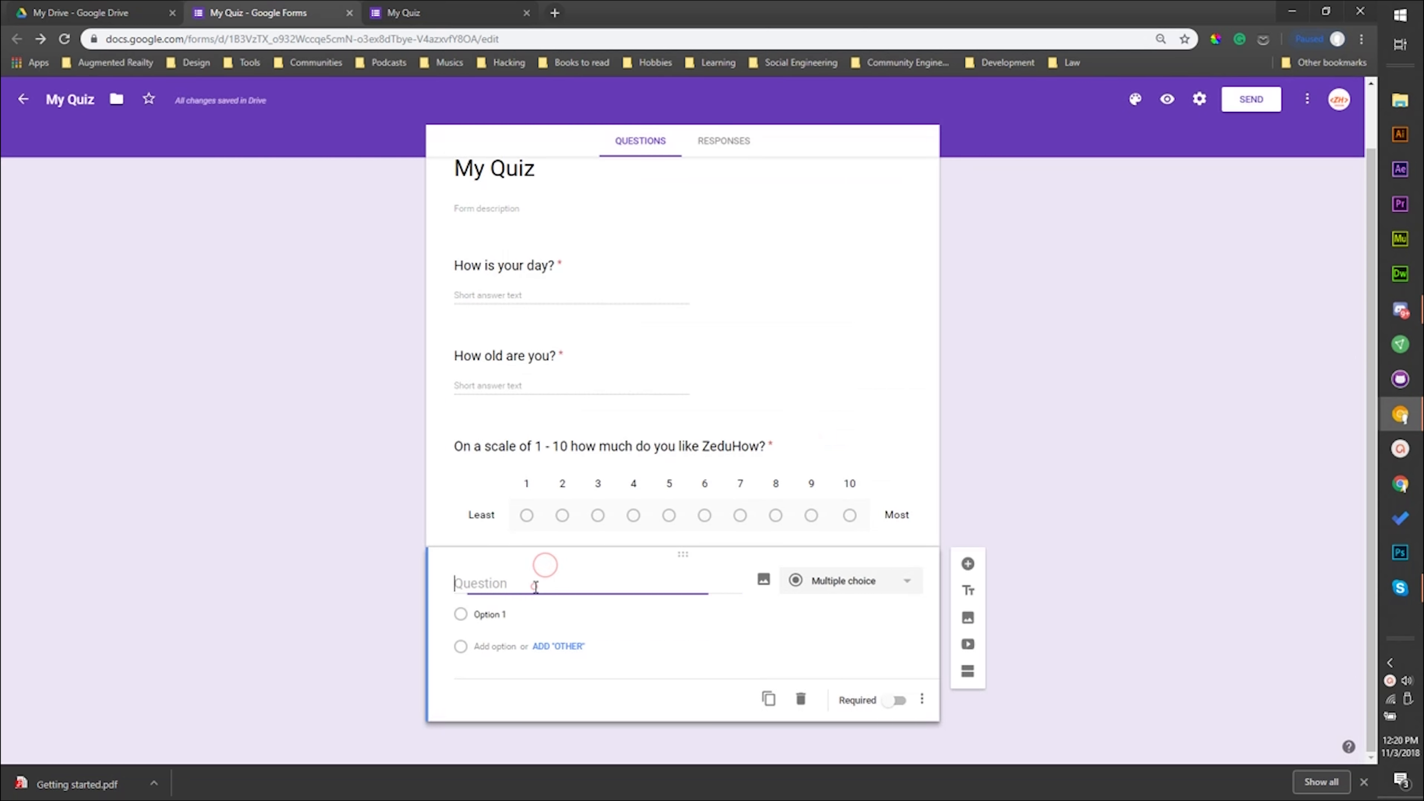
pyautogui.write('Email')
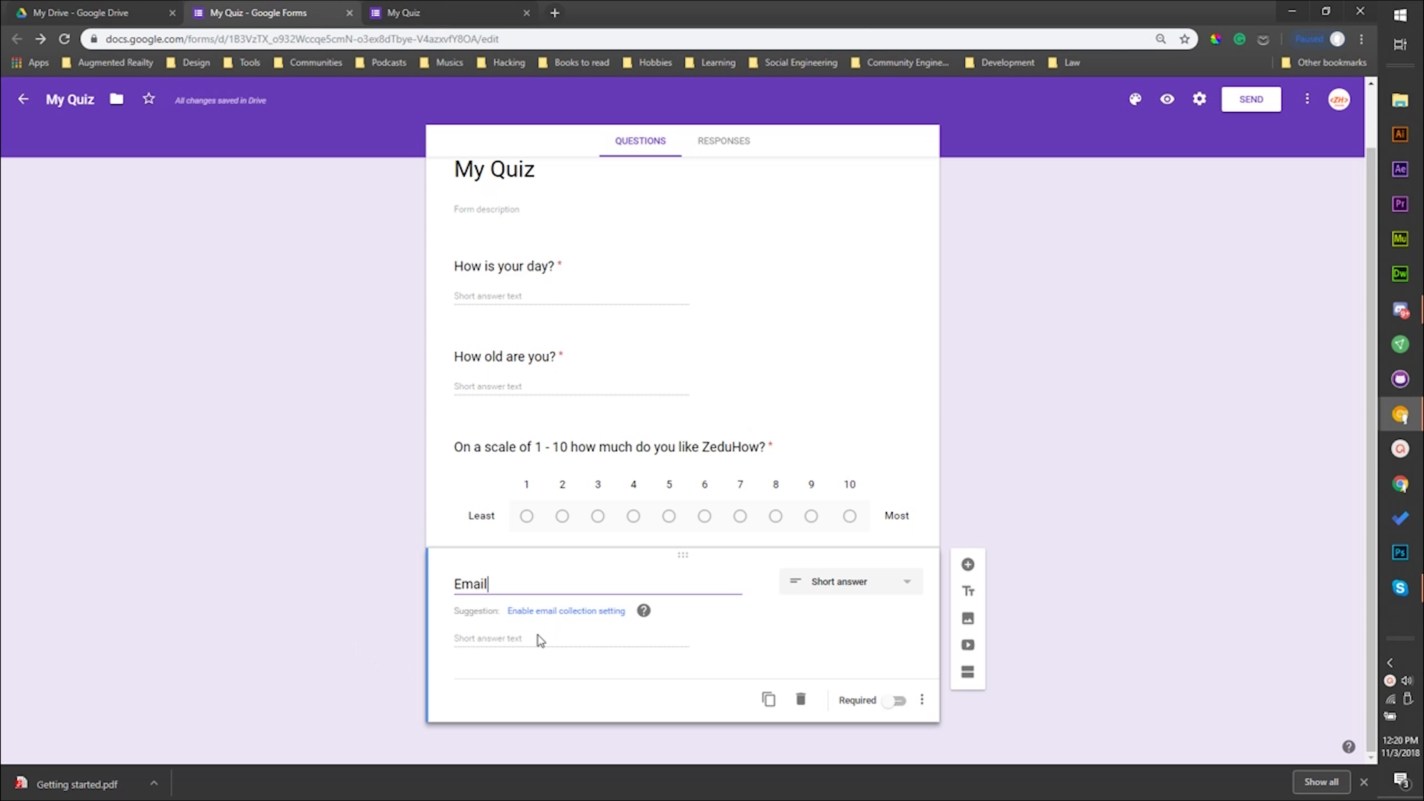
pyautogui.click(533, 615)
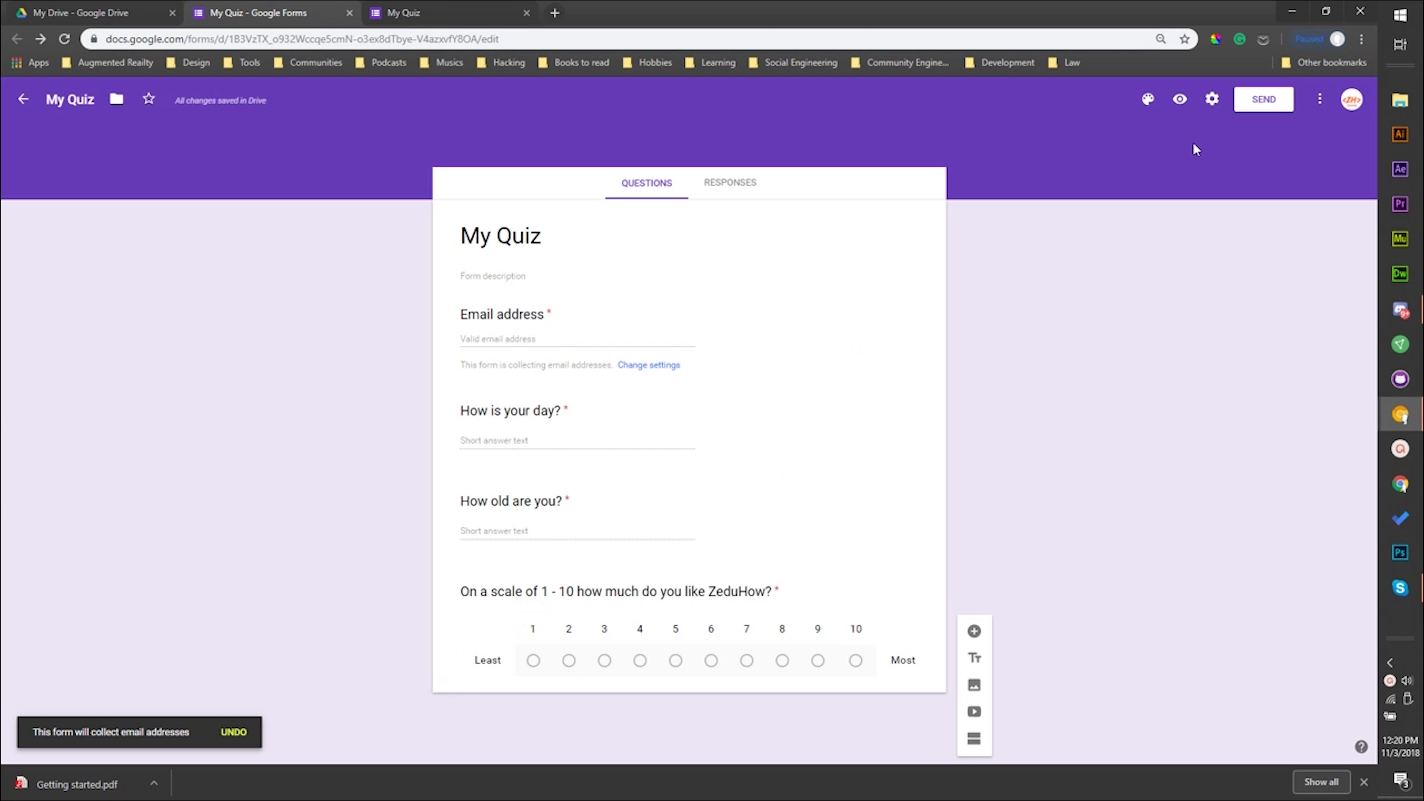
# - Preview the updated form and check that the email address field is required by leaving it empty
pyautogui.click(1193, 101)
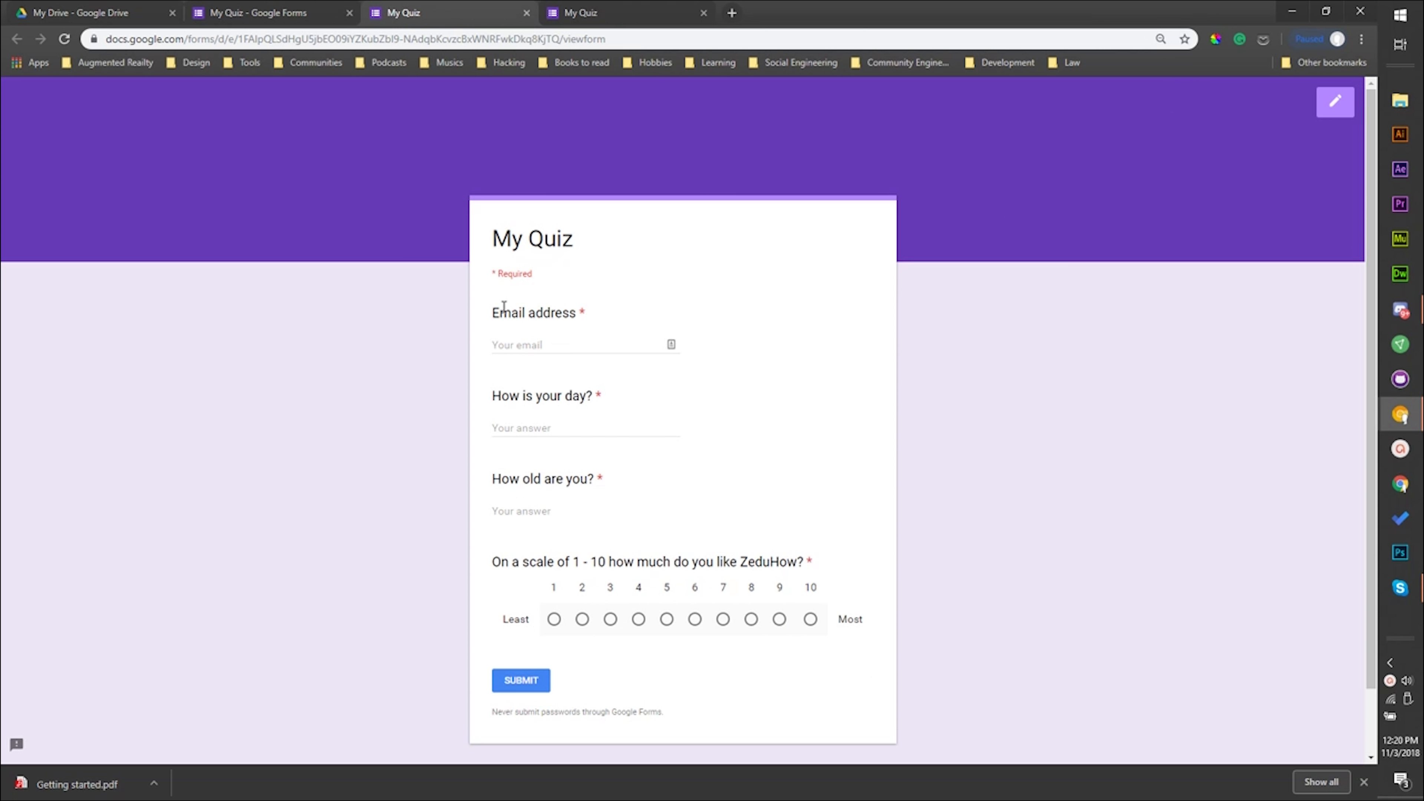
pyautogui.moveTo(505, 307); pyautogui.dragTo(597, 320)
pyautogui.click(541, 344)
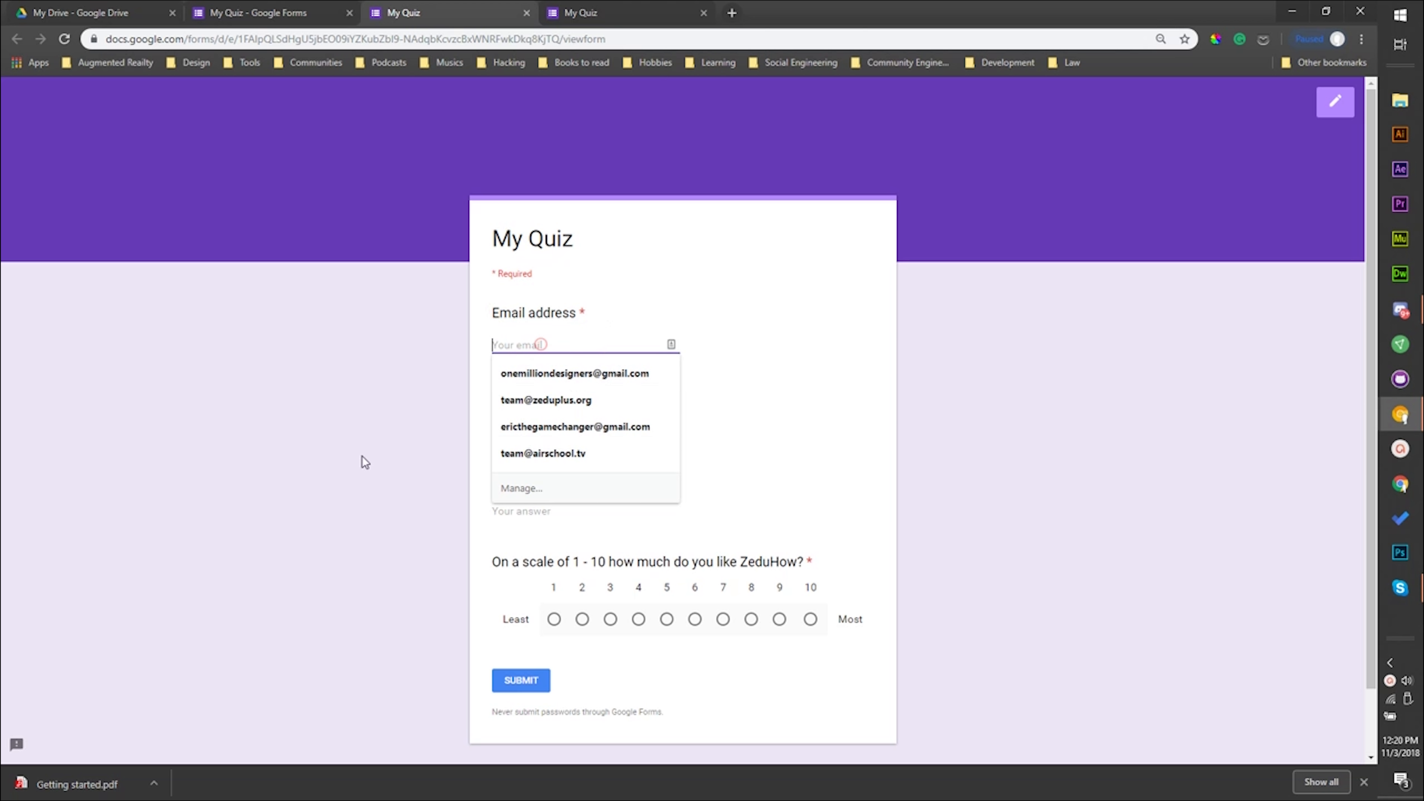
pyautogui.click(348, 498)
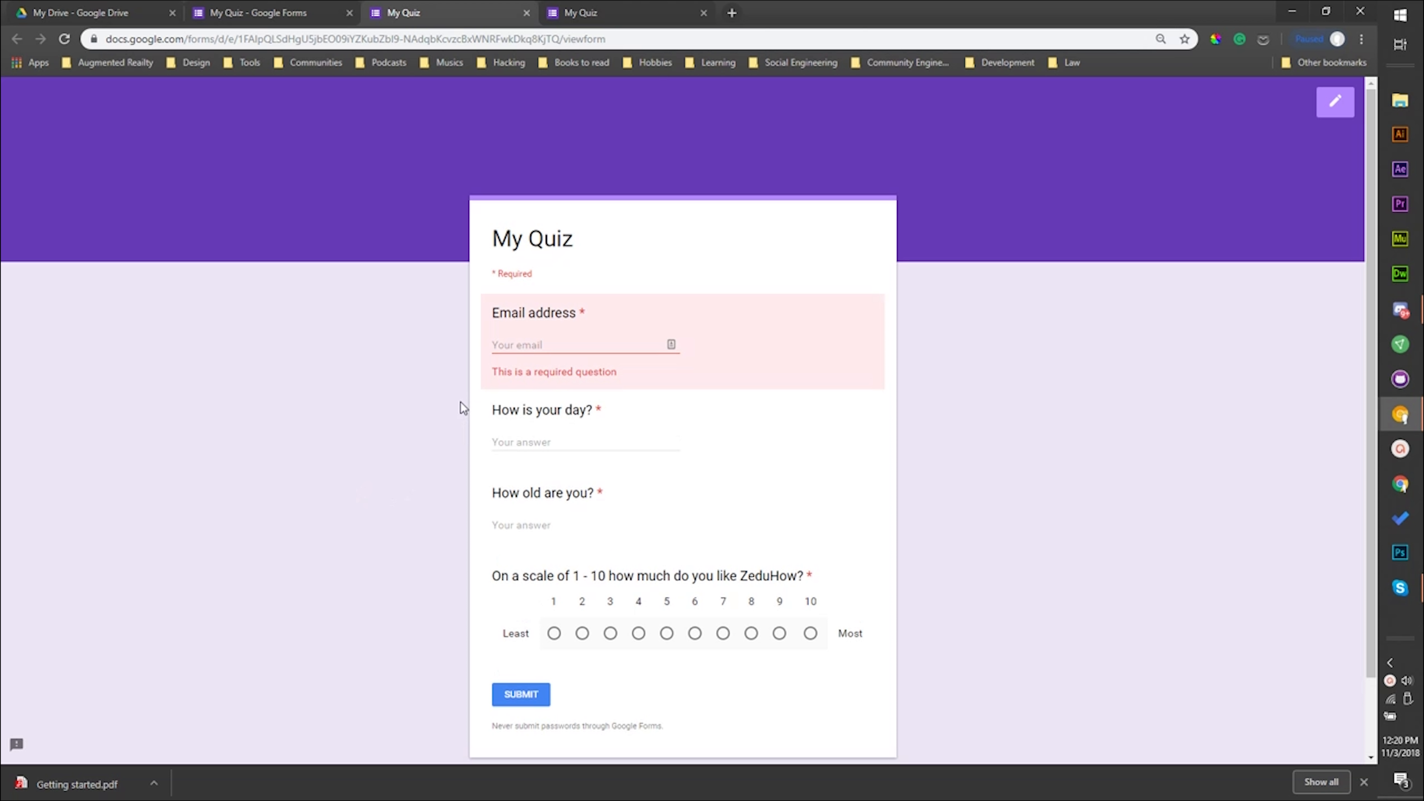